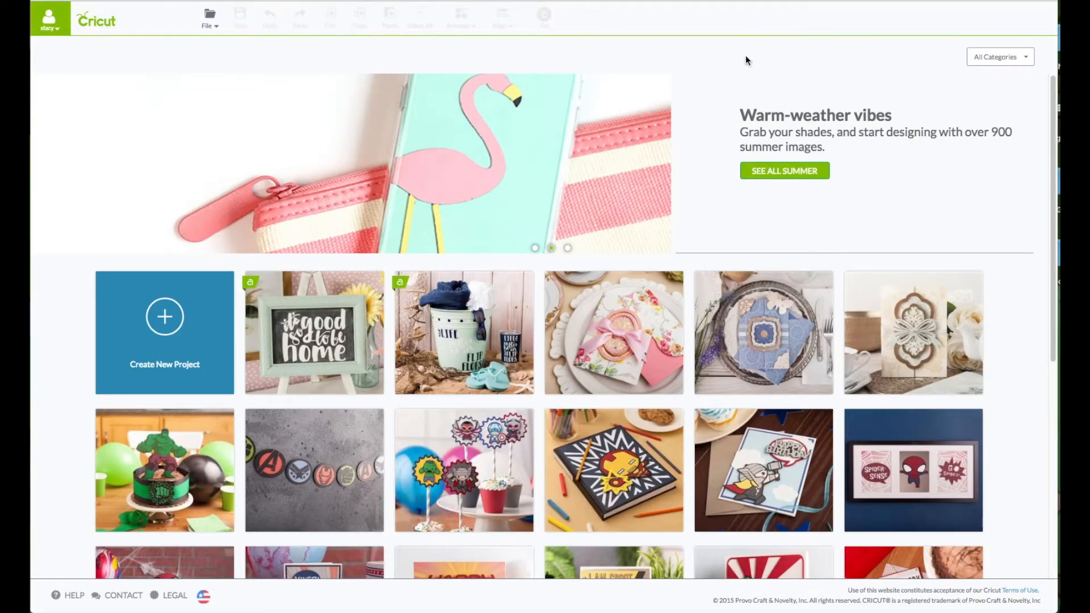
- Filter the projects by the Cuttlebug category and open the Gingham Gold Box project for customization
{"action": "left_click", "coordinate": [983, 59]}
{"action": "scroll", "coordinate": [954, 165], "scroll_direction": "down", "scroll_amount": 2}
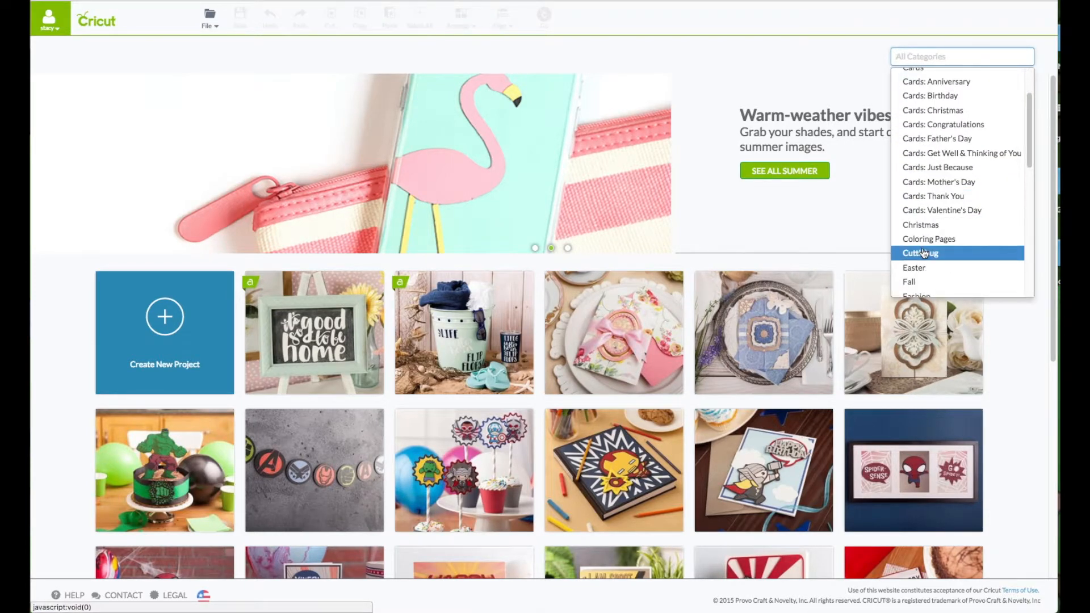
{"action": "left_click", "coordinate": [923, 253]}
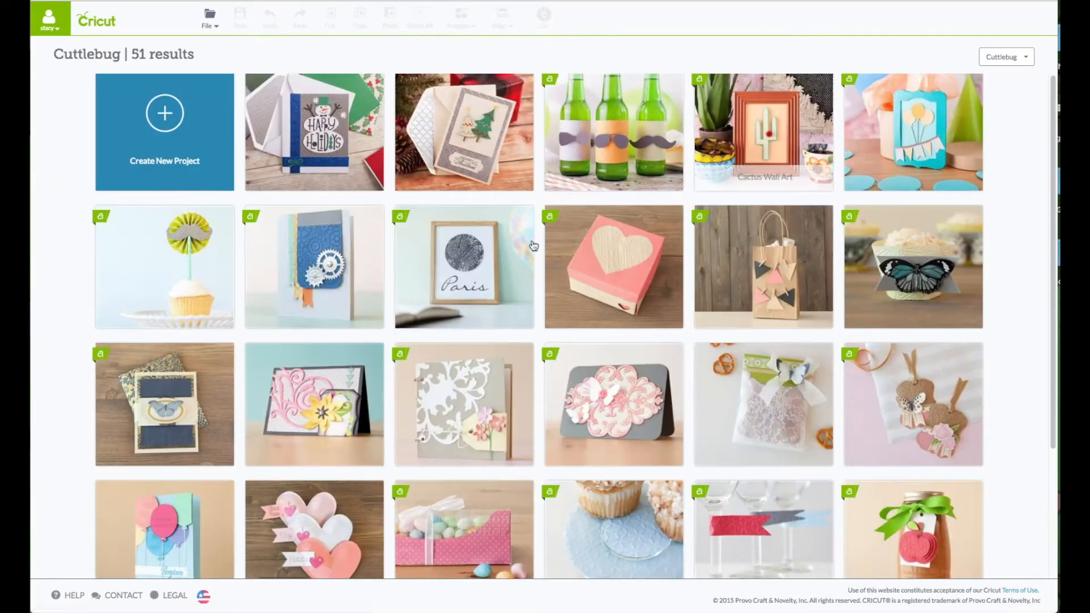
{"action": "scroll", "coordinate": [496, 280], "scroll_direction": "down", "scroll_amount": 8}
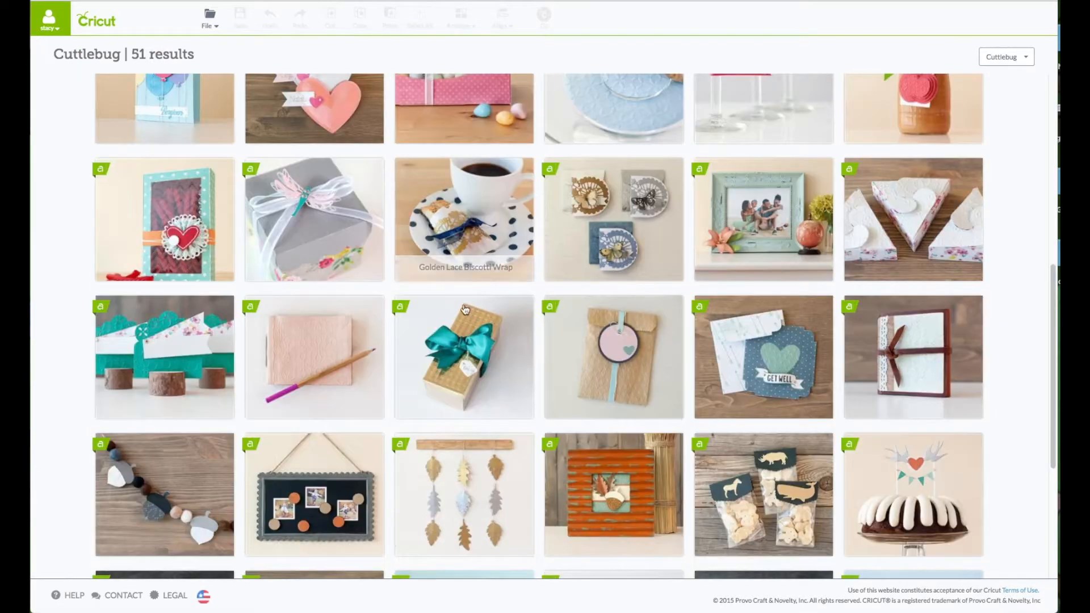
{"action": "left_click", "coordinate": [490, 345]}
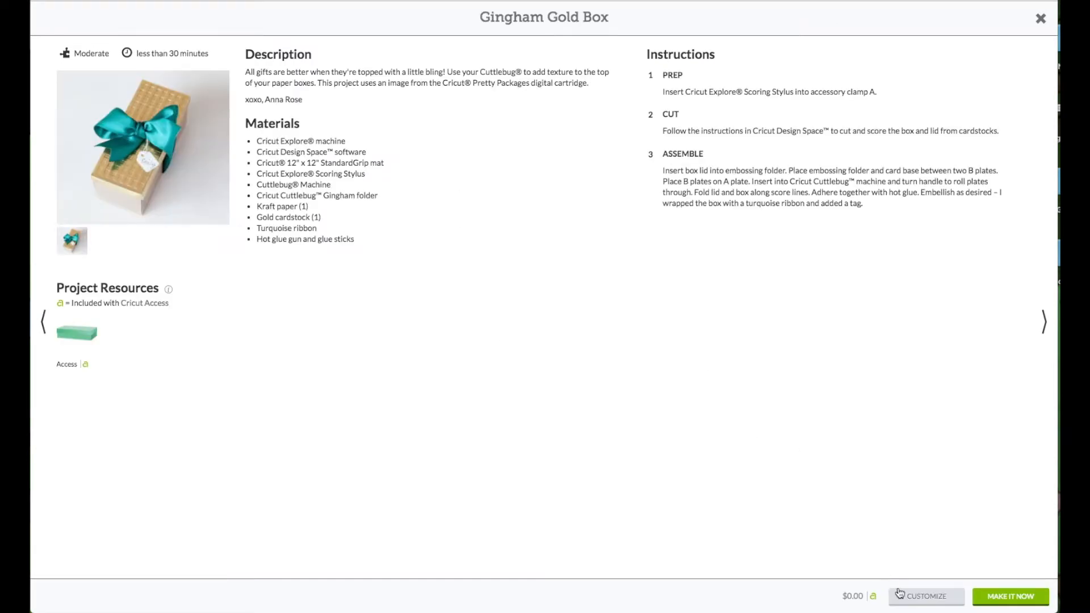
{"action": "left_click", "coordinate": [917, 599]}
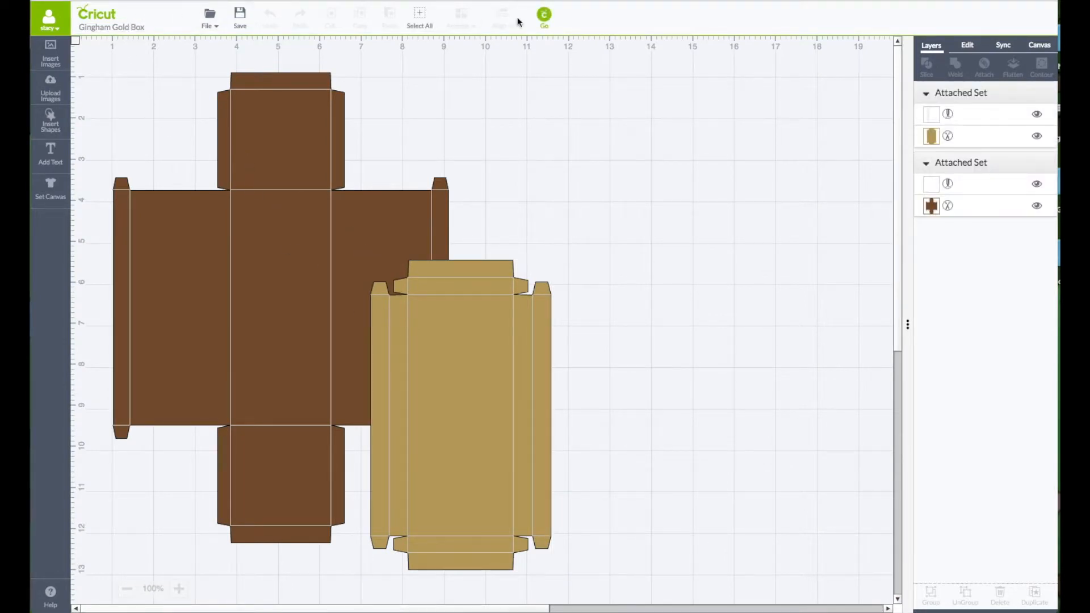
- Preview the cut mat layout of the box project and return to the canvas
{"action": "left_click", "coordinate": [544, 15]}
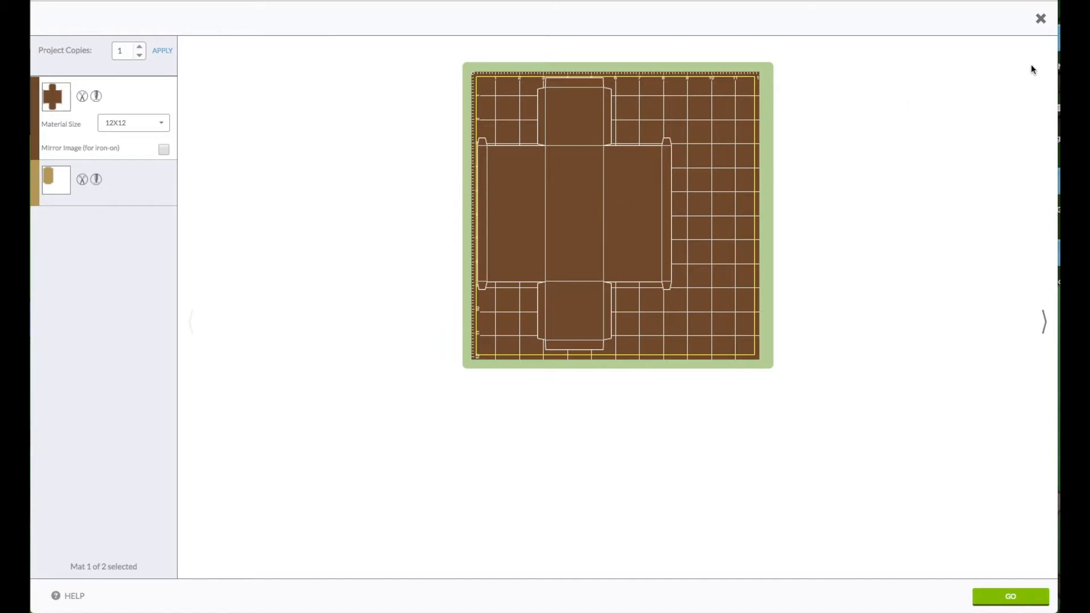
{"action": "left_click", "coordinate": [1041, 19]}
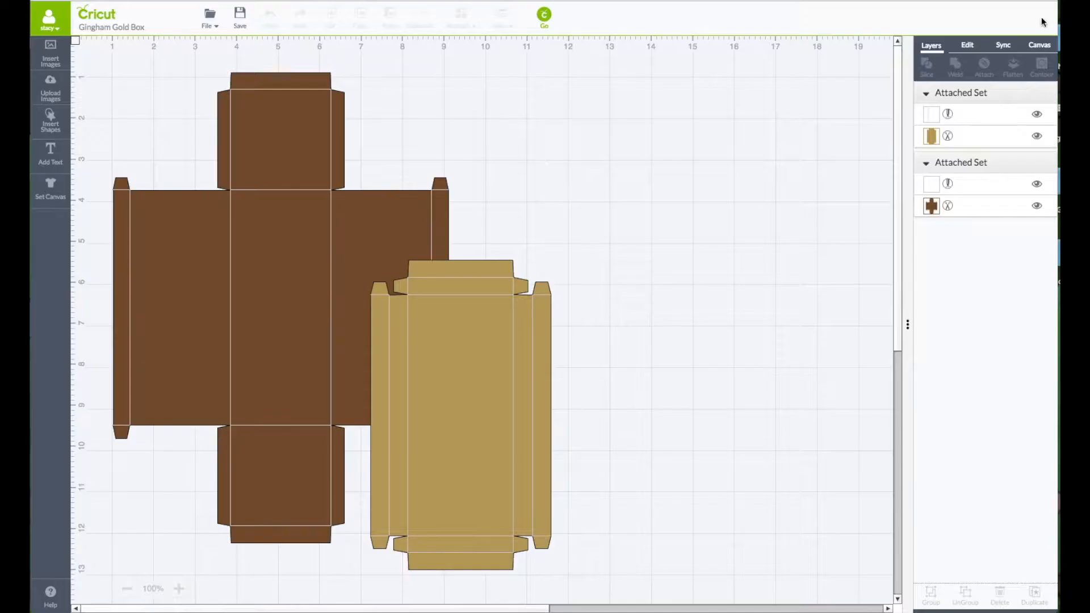
- Select all pieces and center the gold lid on the brown box base
{"action": "left_click", "coordinate": [424, 209]}
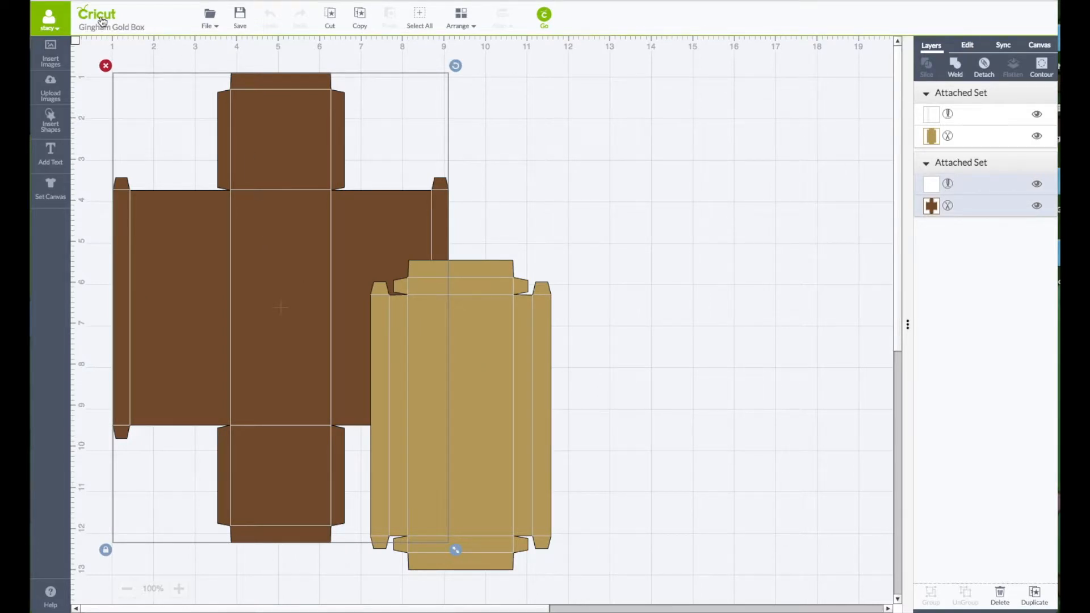
{"action": "left_click", "coordinate": [419, 24]}
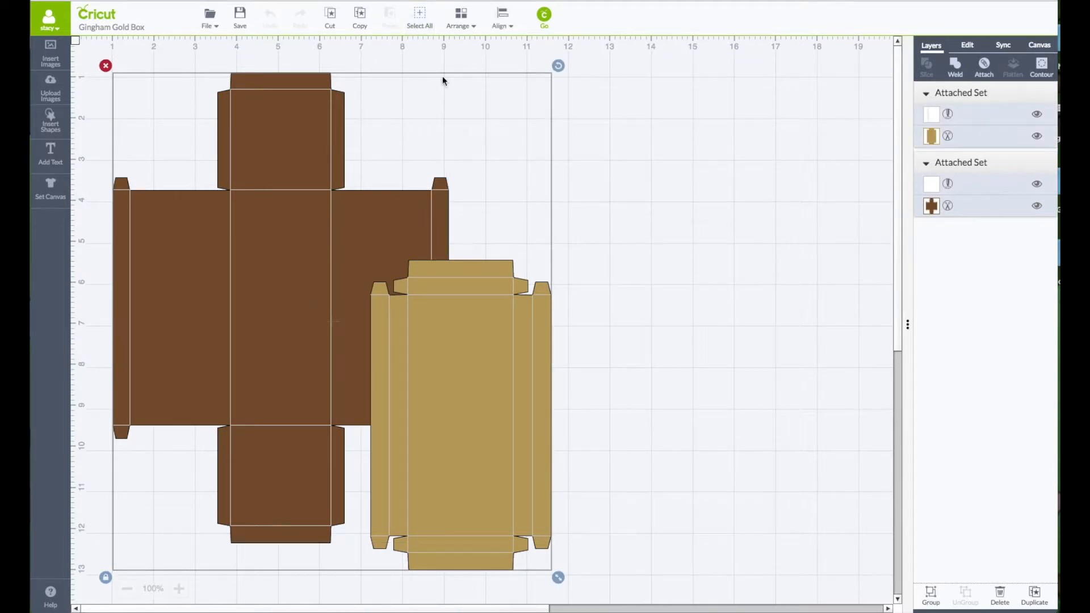
{"action": "left_click", "coordinate": [499, 23]}
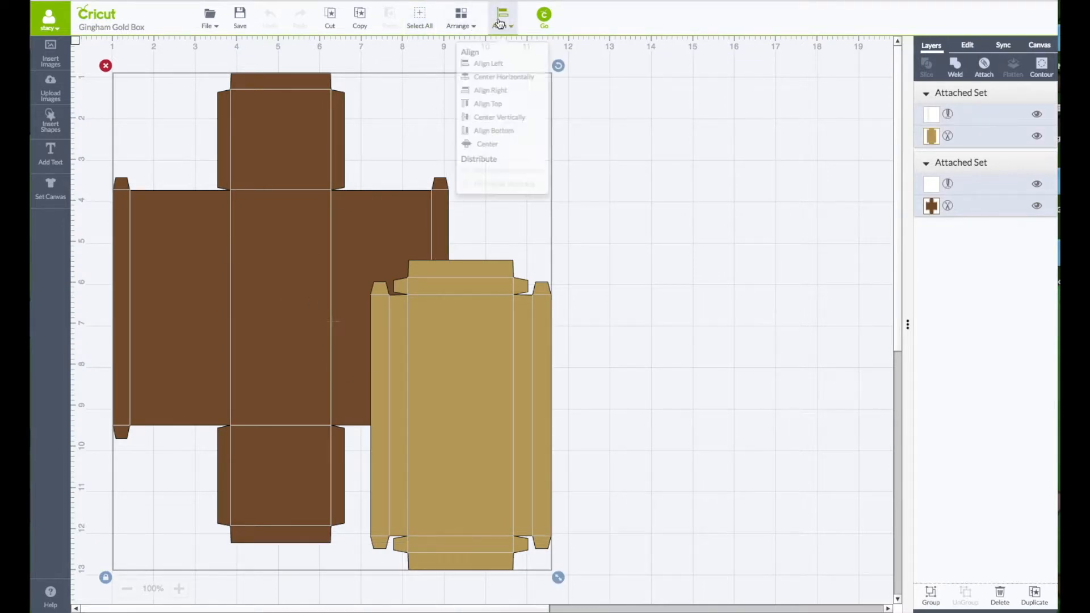
{"action": "left_click", "coordinate": [497, 147]}
{"action": "left_click", "coordinate": [630, 328]}
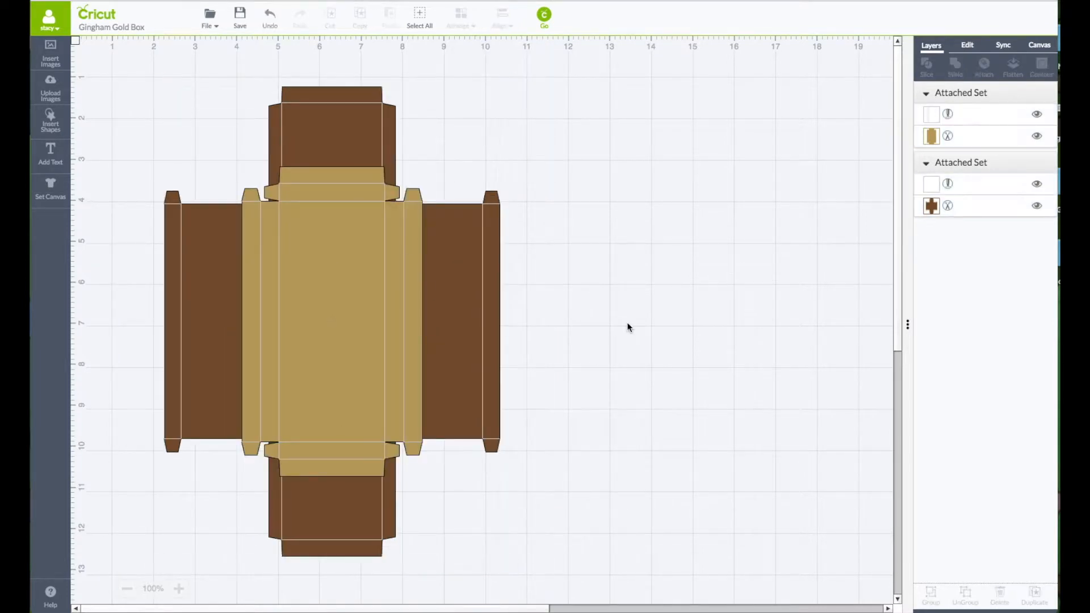
{"action": "left_click_drag", "start_coordinate": [147, 128], "coordinate": [269, 553]}
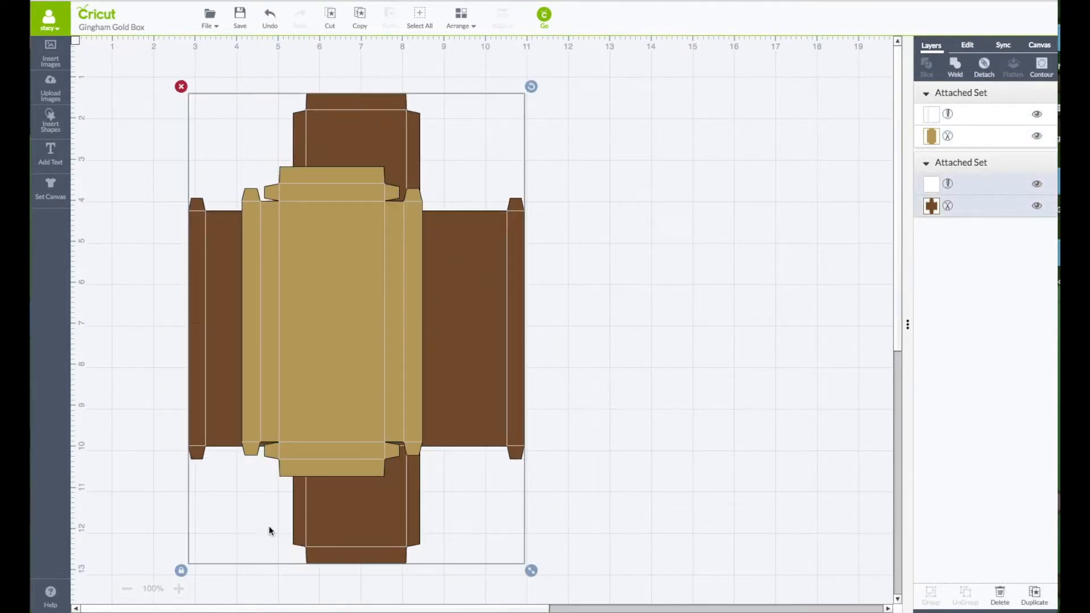
{"action": "left_click", "coordinate": [269, 20]}
{"action": "left_click", "coordinate": [135, 72]}
- Group the gold lid with the brown box base and shift the group slightly up and right on the canvas
{"action": "left_click_drag", "start_coordinate": [135, 53], "coordinate": [555, 569]}
{"action": "right_click", "coordinate": [352, 245]}
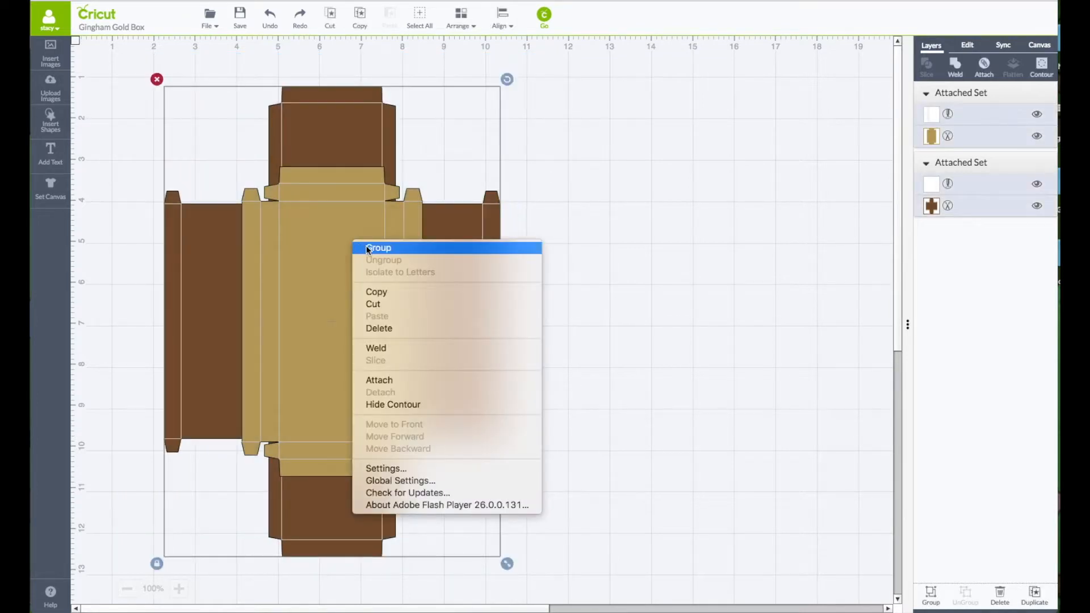
{"action": "left_click", "coordinate": [359, 247]}
{"action": "left_click_drag", "start_coordinate": [350, 282], "coordinate": [387, 267]}
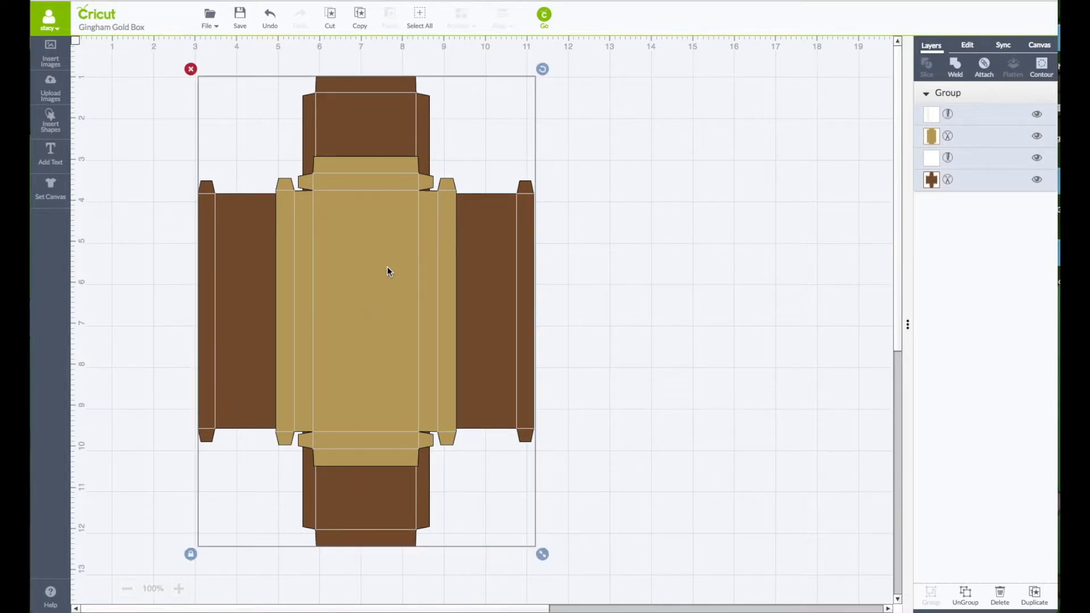
{"action": "left_click", "coordinate": [612, 286]}
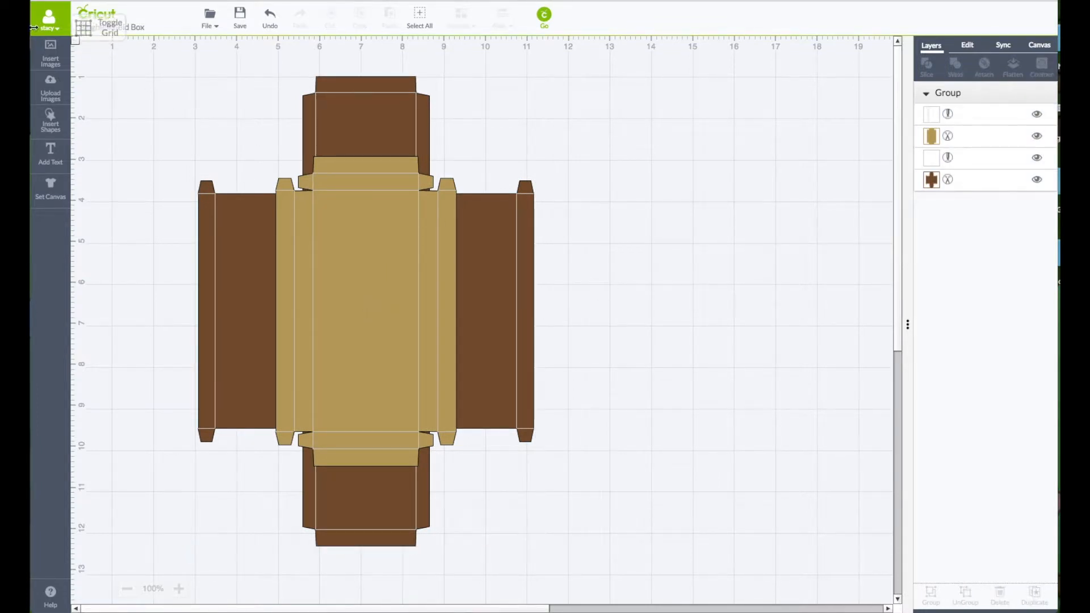
- Insert a square shape and place it on the upper part of the gold lid's center panel
{"action": "left_click", "coordinate": [51, 120]}
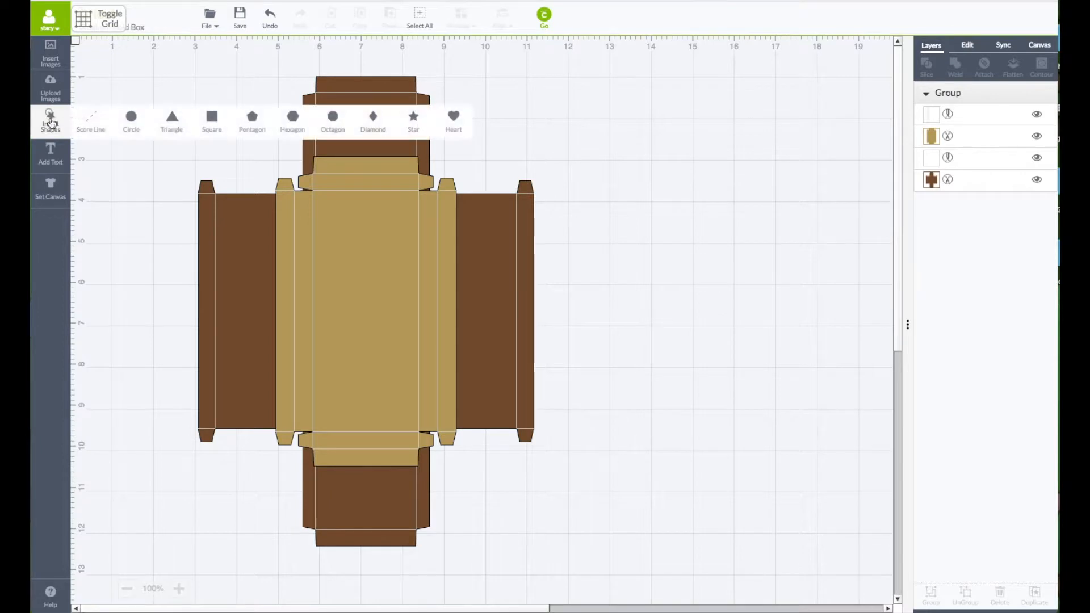
{"action": "left_click", "coordinate": [213, 123]}
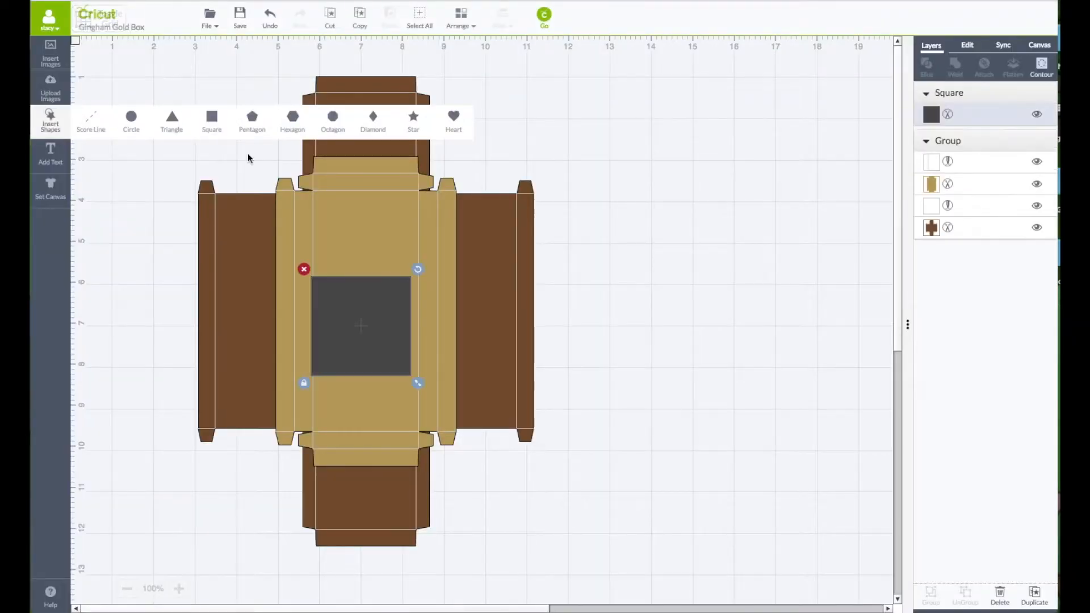
{"action": "left_click_drag", "start_coordinate": [363, 316], "coordinate": [605, 305]}
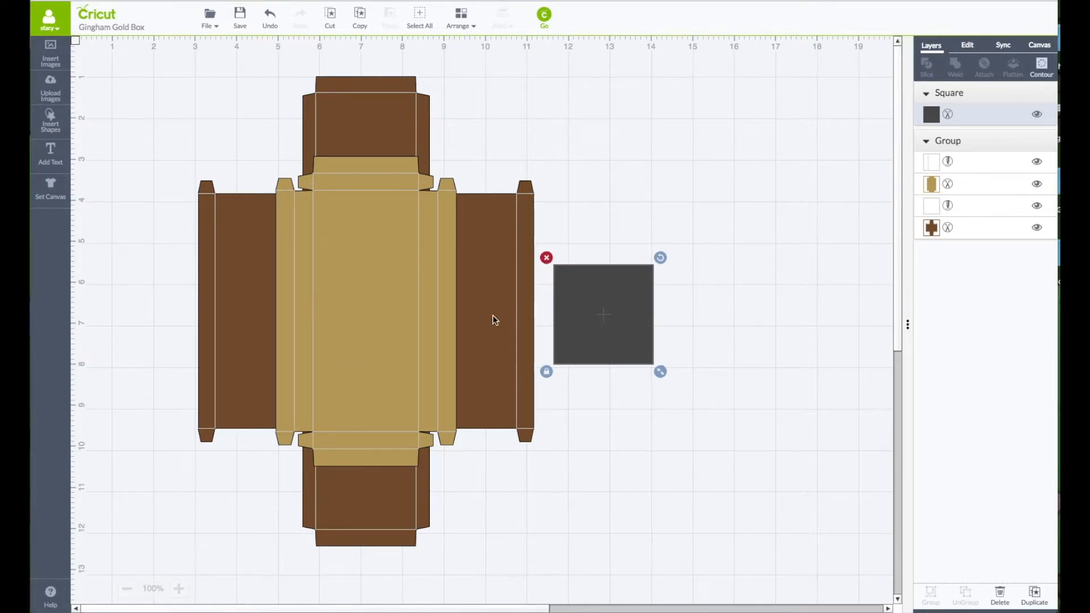
{"action": "left_click_drag", "start_coordinate": [579, 302], "coordinate": [354, 234]}
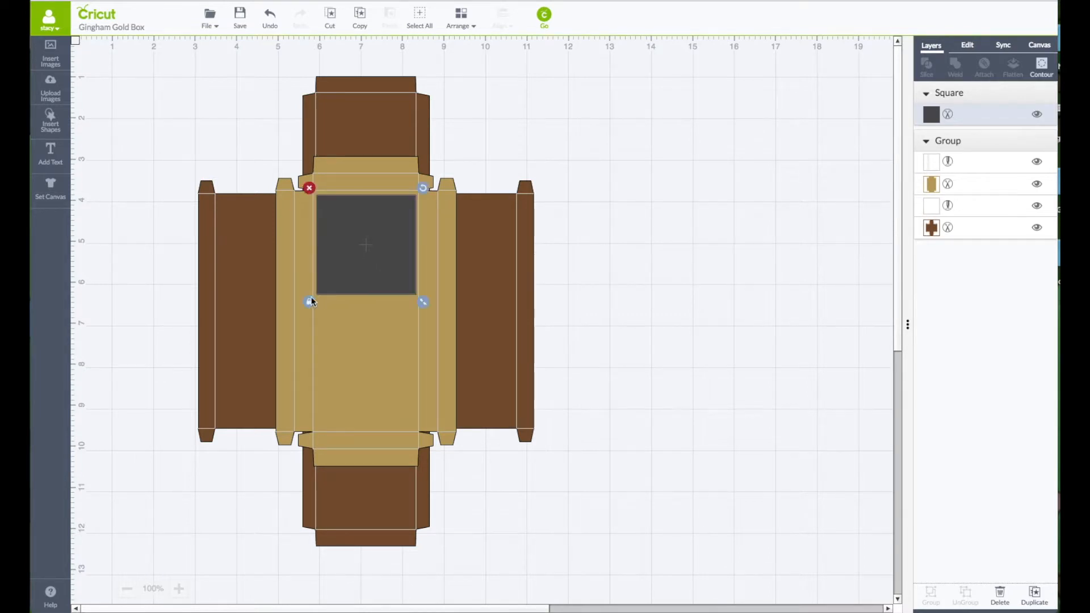
- Unlock the square's proportions and set its height to 4.25 in
{"action": "left_click_drag", "start_coordinate": [422, 305], "coordinate": [424, 450]}
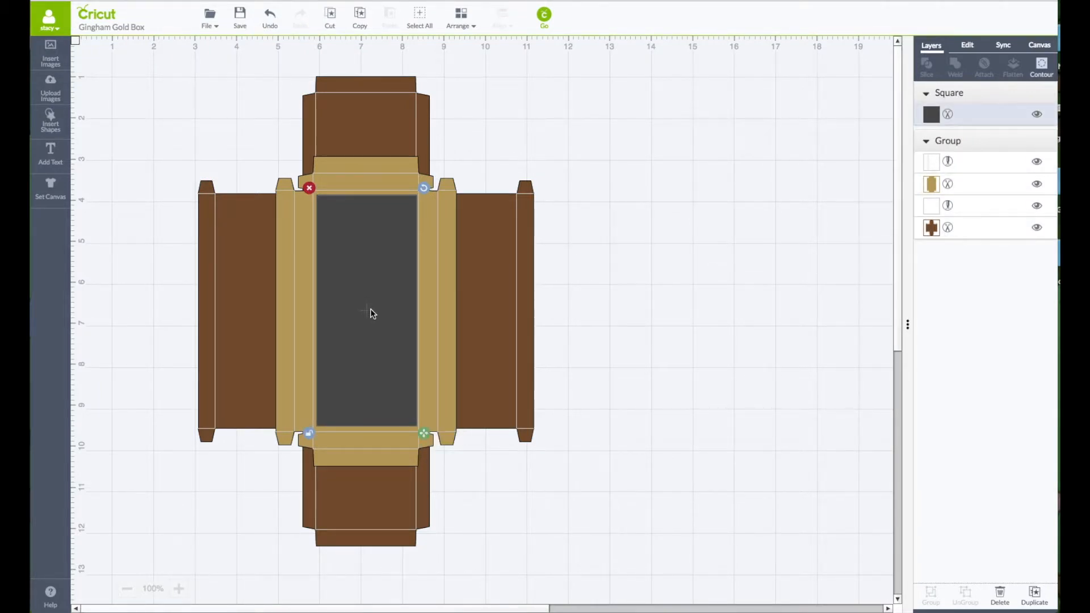
{"action": "left_click", "coordinate": [968, 50]}
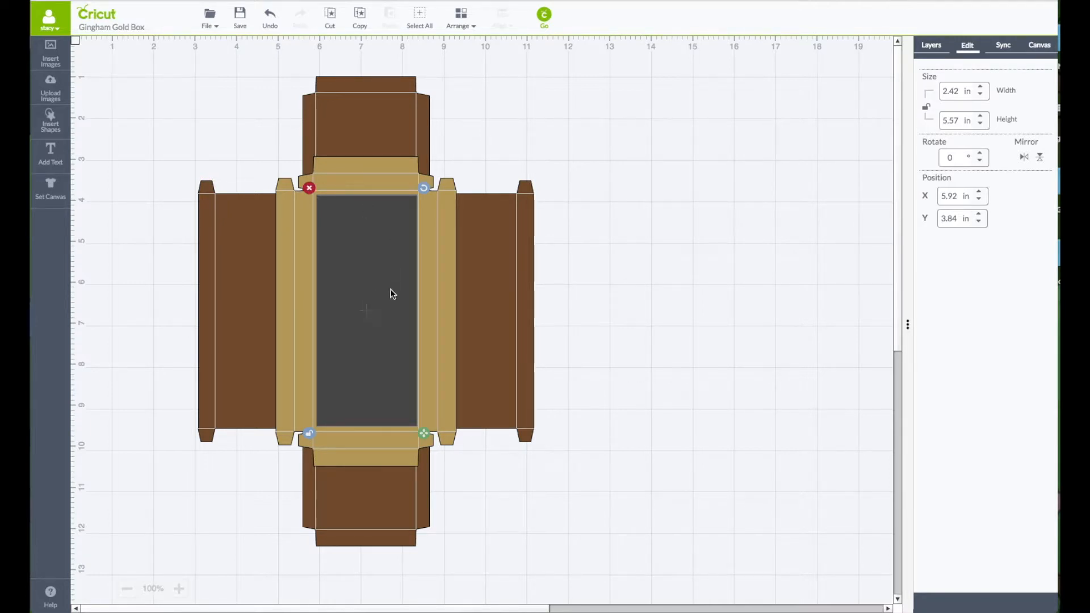
{"action": "left_click_drag", "start_coordinate": [959, 121], "coordinate": [928, 118]}
{"action": "type", "text": "4.25"}
{"action": "key", "text": "Return"}
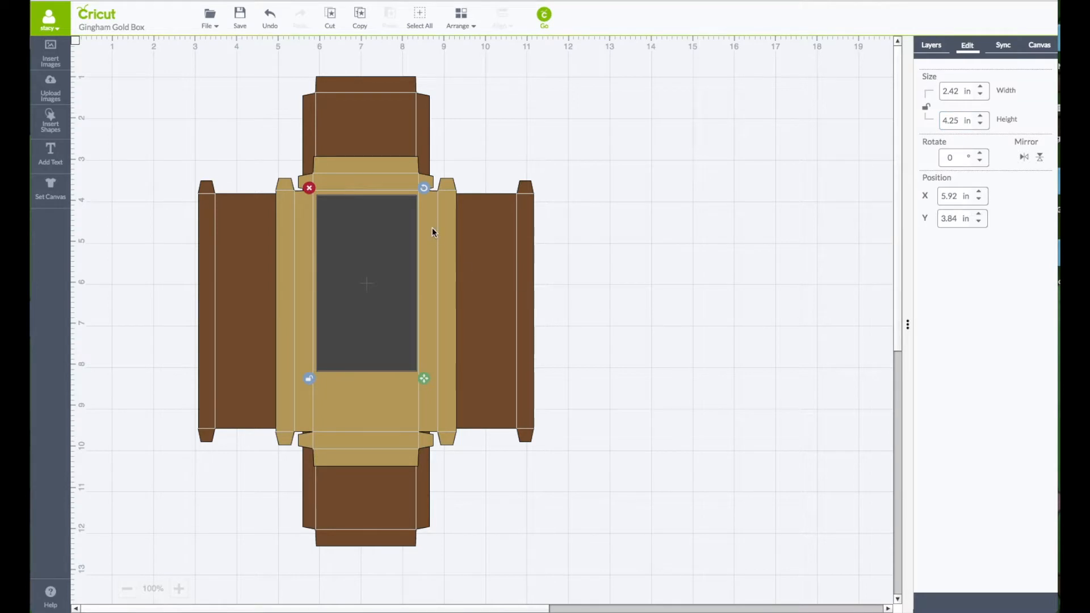
- Shrink the box group proportionally to about 6.3 × 8.8 in so the lid's center panel fits the rectangle's height, keeping the rectangle over it
{"action": "left_click", "coordinate": [469, 222]}
{"action": "left_click_drag", "start_coordinate": [544, 557], "coordinate": [504, 502]}
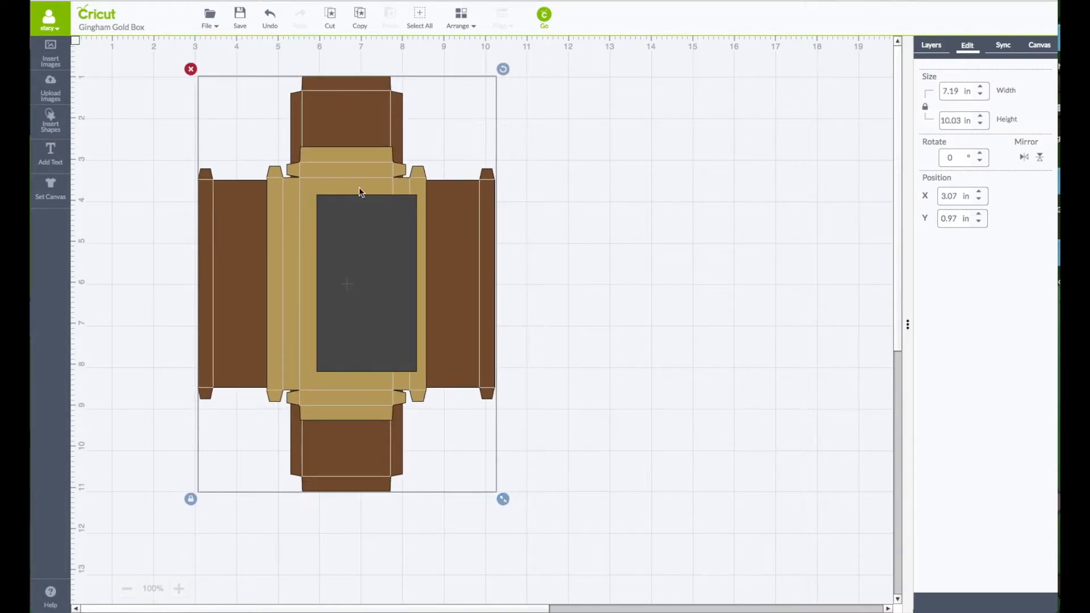
{"action": "left_click_drag", "start_coordinate": [339, 266], "coordinate": [326, 253]}
{"action": "left_click", "coordinate": [444, 277]}
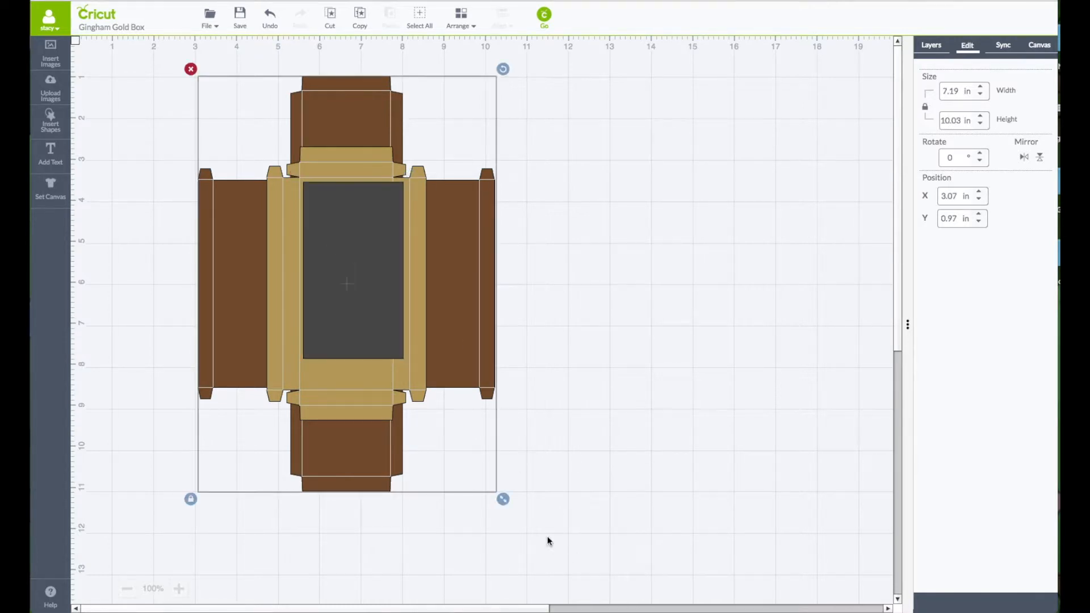
{"action": "left_click_drag", "start_coordinate": [504, 503], "coordinate": [471, 455]}
{"action": "mouse_move", "coordinate": [343, 204]}
{"action": "left_mouse_down"}
{"action": "mouse_move", "coordinate": [318, 185]}
{"action": "mouse_move", "coordinate": [334, 192]}
{"action": "left_mouse_up"}
{"action": "left_click", "coordinate": [416, 268]}
{"action": "left_click_drag", "start_coordinate": [468, 448], "coordinate": [467, 449]}
{"action": "left_click_drag", "start_coordinate": [345, 279], "coordinate": [342, 279]}
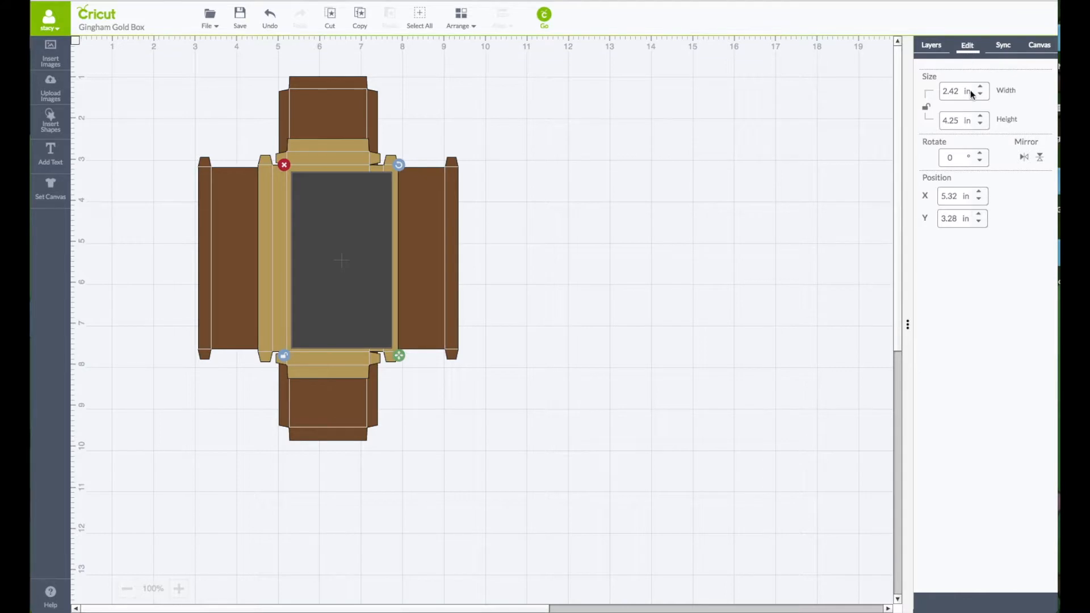
- Set the rectangle's width to 1.75 in and move it off the box onto the empty canvas on the right
{"action": "left_click_drag", "start_coordinate": [957, 91], "coordinate": [923, 89]}
{"action": "type", "text": "1.75"}
{"action": "key", "text": "Return"}
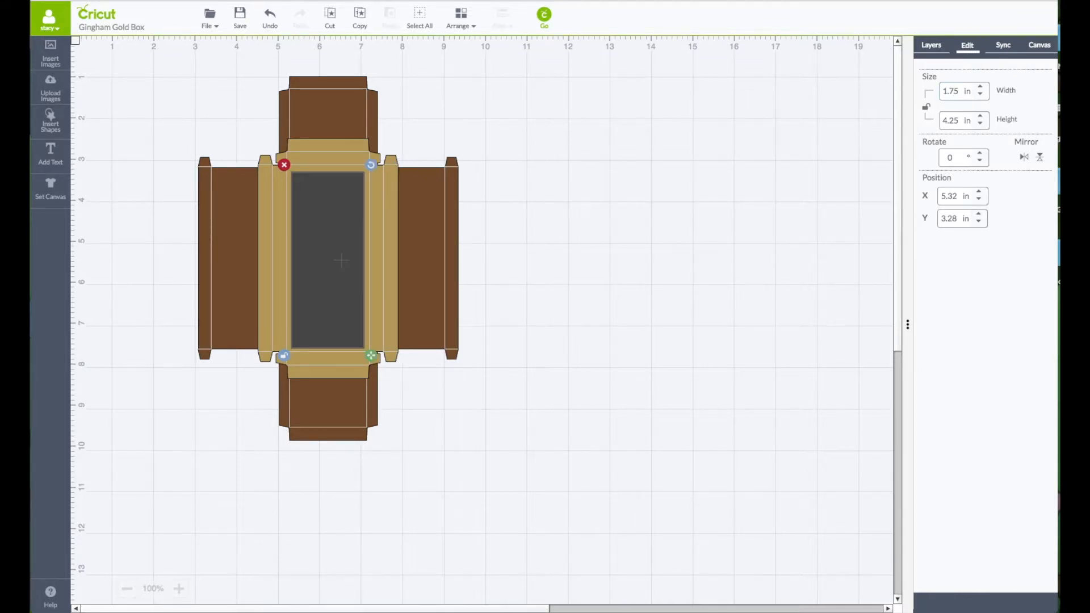
{"action": "left_click", "coordinate": [790, 239]}
{"action": "left_click", "coordinate": [325, 205]}
{"action": "left_click_drag", "start_coordinate": [329, 272], "coordinate": [697, 251]}
{"action": "left_click", "coordinate": [591, 271]}
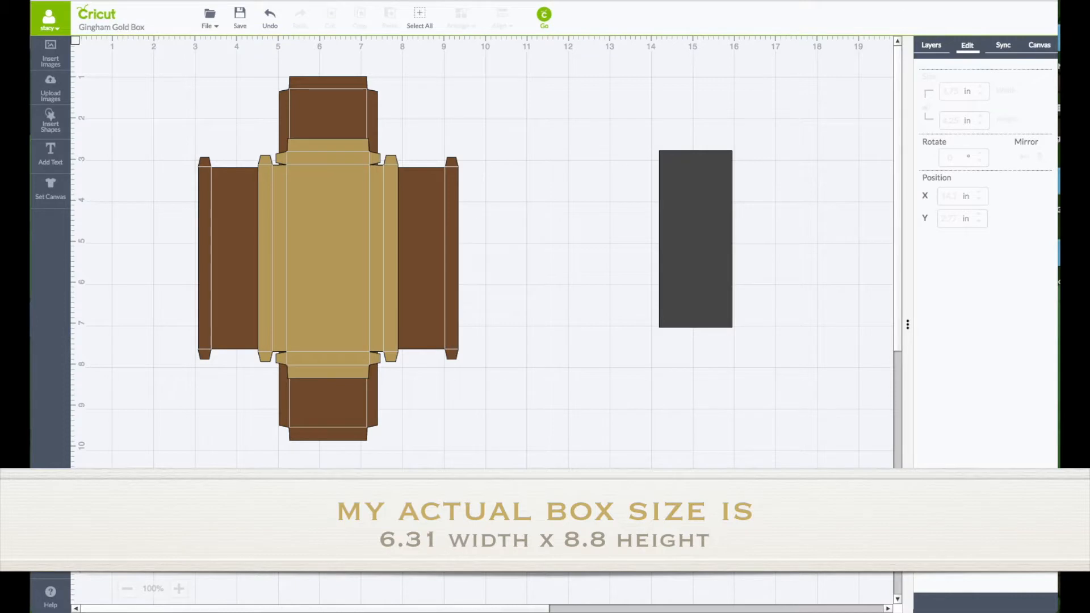
- Search the image library for "tag" and insert the uploaded Tag image
{"action": "left_click", "coordinate": [55, 53]}
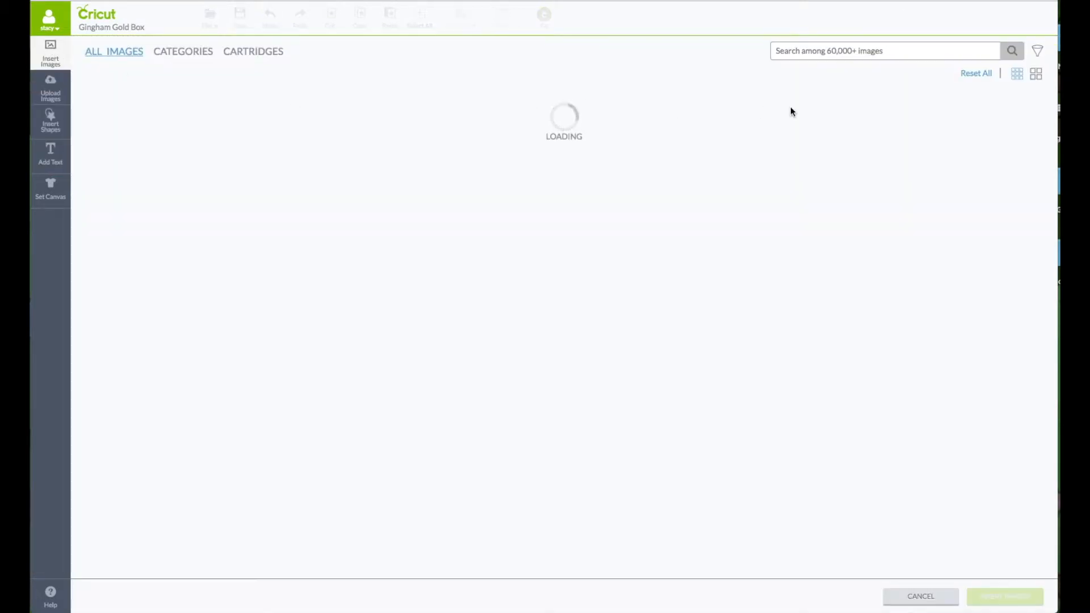
{"action": "left_click", "coordinate": [817, 51]}
{"action": "type", "text": "ta"}
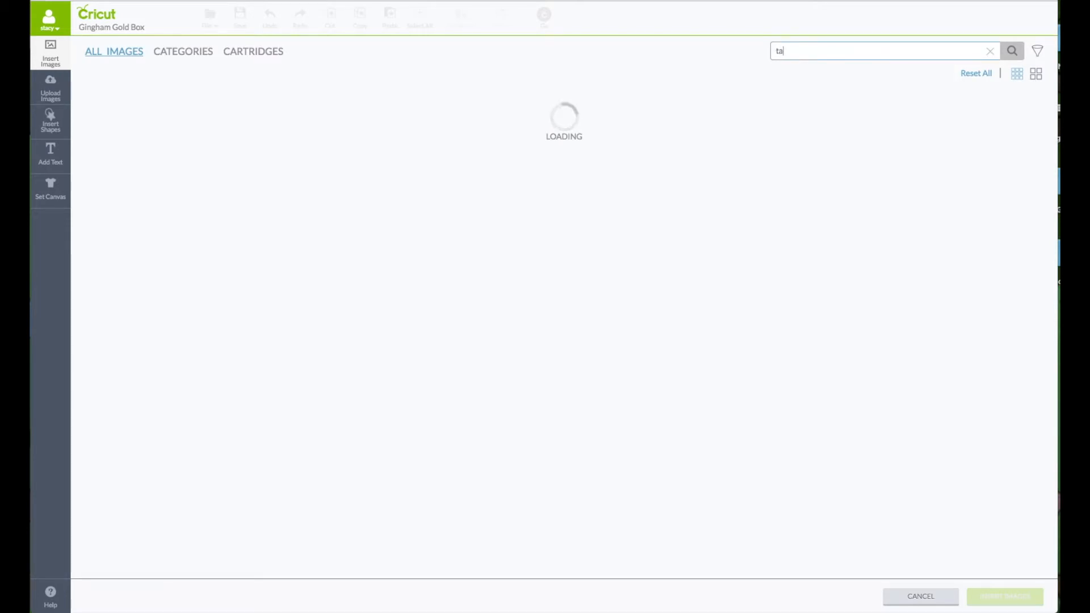
{"action": "type", "text": "g"}
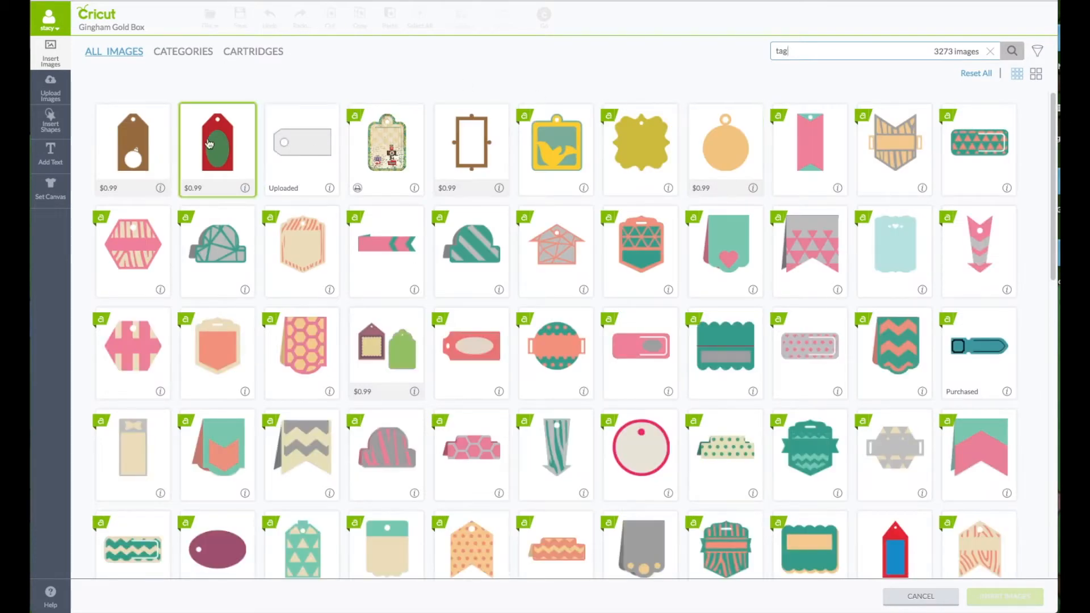
{"action": "left_click", "coordinate": [329, 188]}
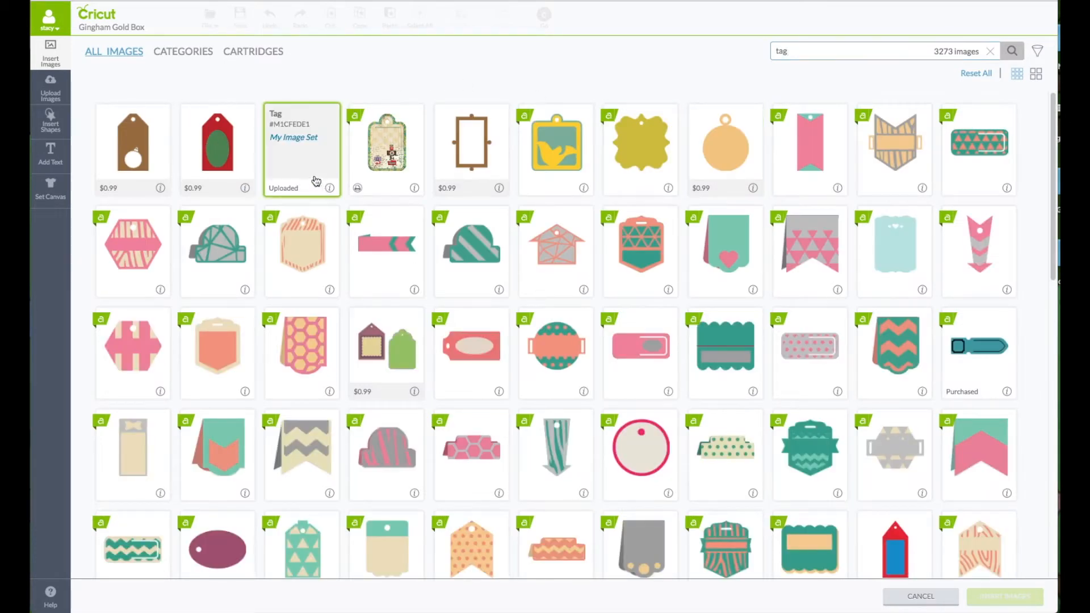
{"action": "left_click", "coordinate": [329, 189]}
{"action": "left_click", "coordinate": [306, 144]}
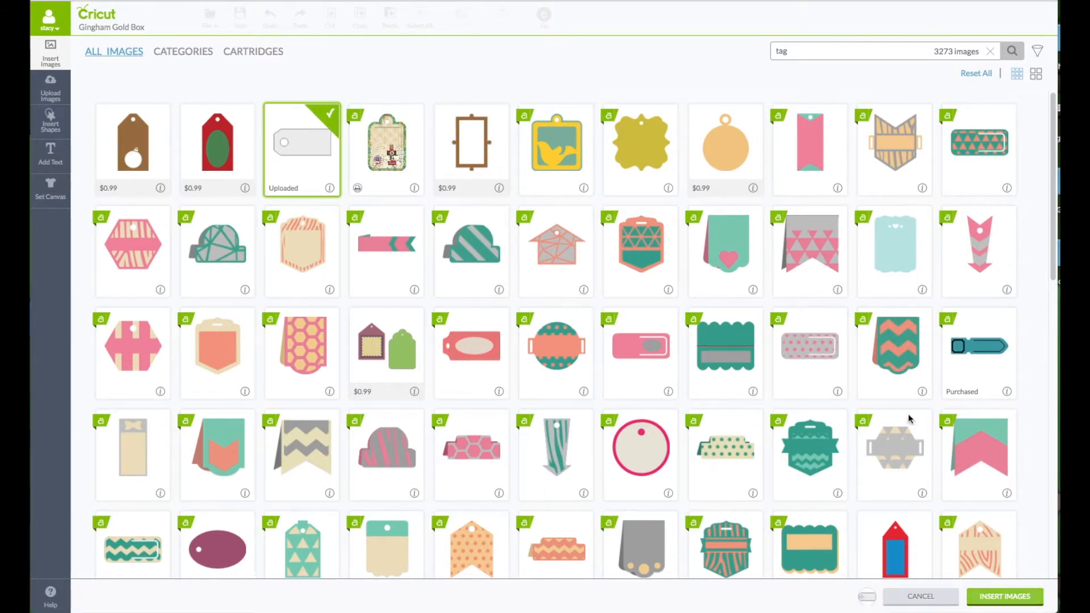
{"action": "left_click", "coordinate": [1022, 597]}
- Resize the tag to about 1.53 × 0.7 in and place it over the lower part of the dark rectangle
{"action": "left_click_drag", "start_coordinate": [119, 60], "coordinate": [539, 218]}
{"action": "left_click_drag", "start_coordinate": [674, 244], "coordinate": [650, 275]}
{"action": "left_click", "coordinate": [555, 215]}
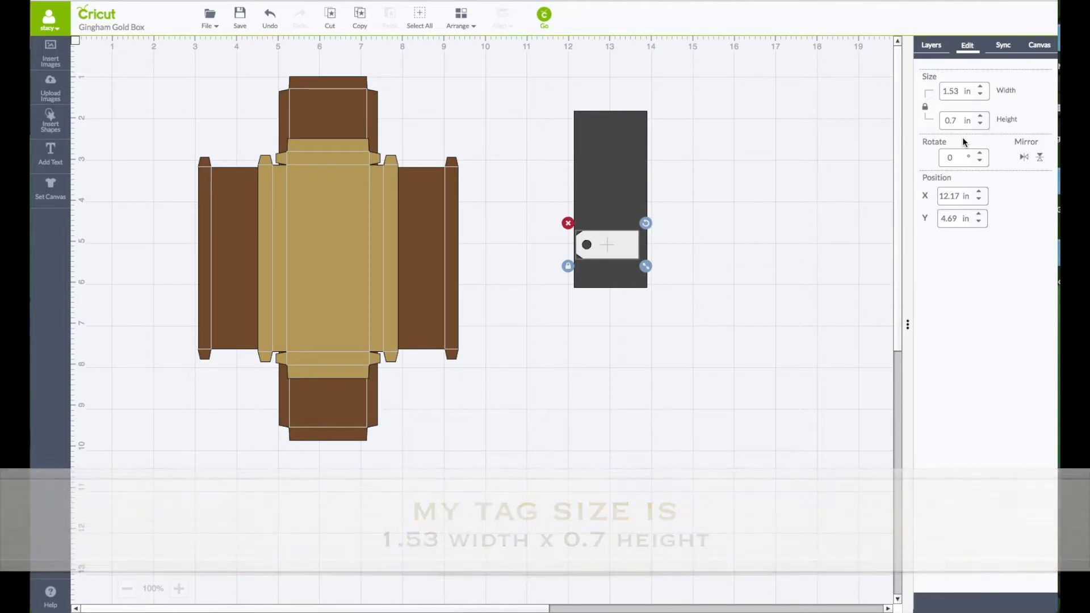
- Move the dark rectangle and the tag apart on the empty canvas, and hide the contour of the tag's hole
{"action": "left_click_drag", "start_coordinate": [626, 180], "coordinate": [744, 223]}
{"action": "left_click_drag", "start_coordinate": [607, 246], "coordinate": [560, 180]}
{"action": "right_click", "coordinate": [560, 180]}
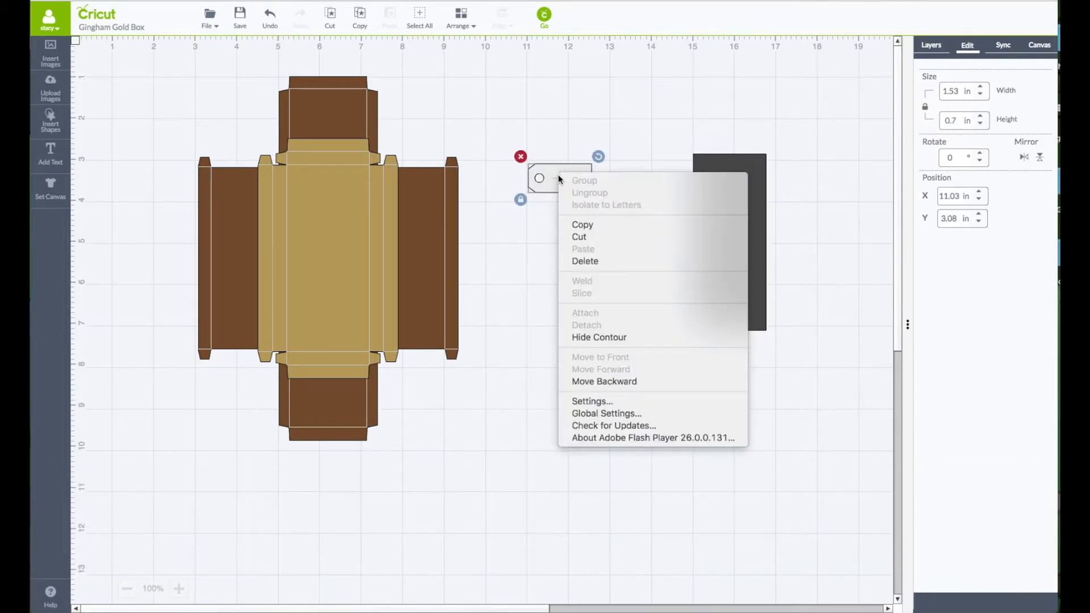
{"action": "left_click", "coordinate": [588, 337]}
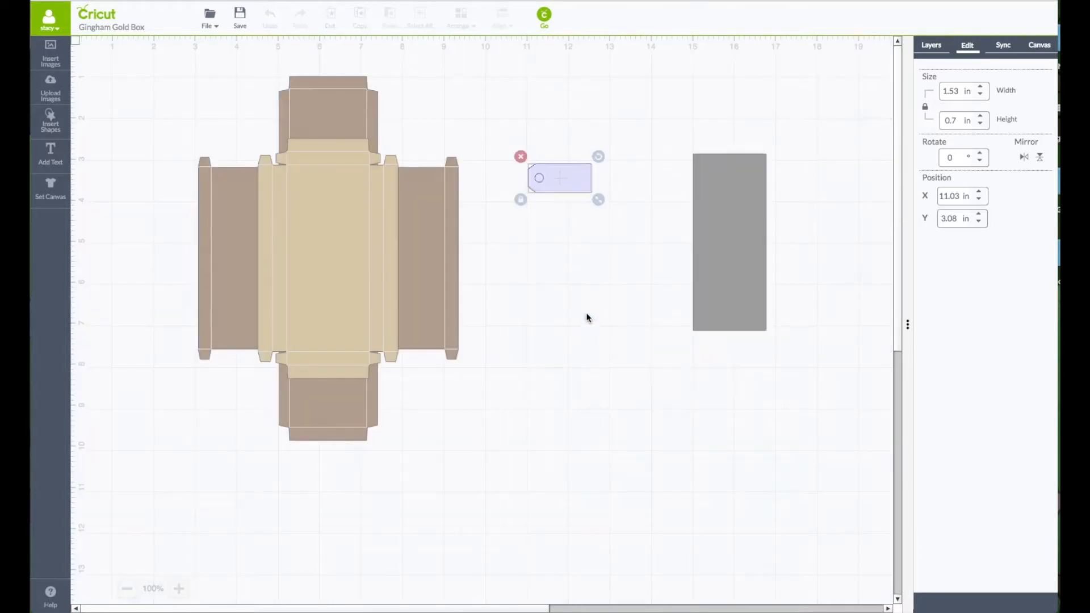
{"action": "left_click", "coordinate": [539, 179]}
{"action": "left_click", "coordinate": [495, 196]}
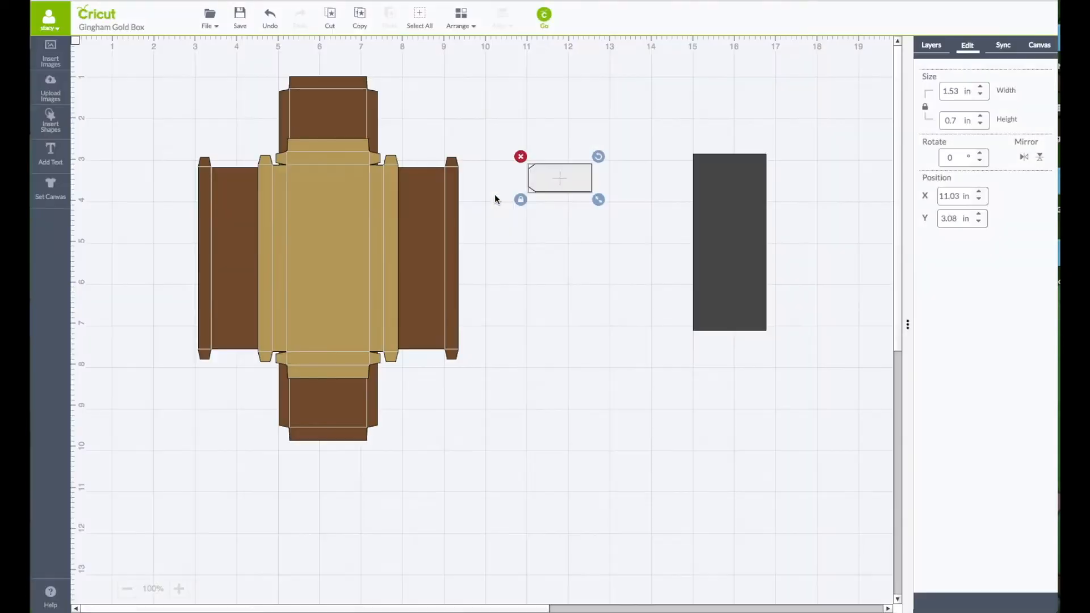
{"action": "left_click", "coordinate": [495, 194]}
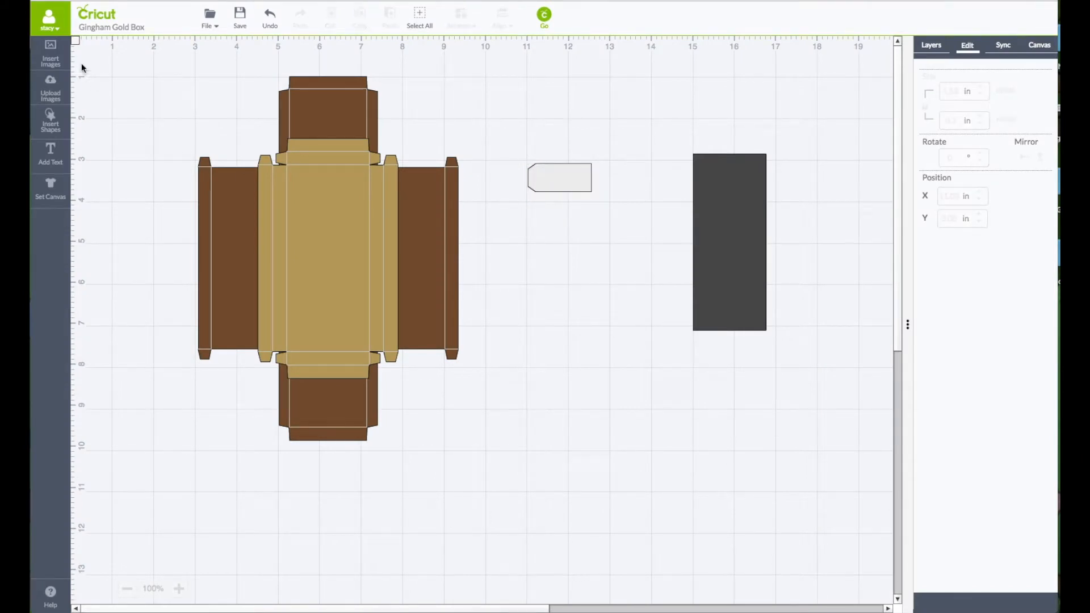
- Add the text "for you" and place it on the empty canvas below the tag
{"action": "left_click", "coordinate": [51, 154]}
{"action": "type", "text": "for you"}
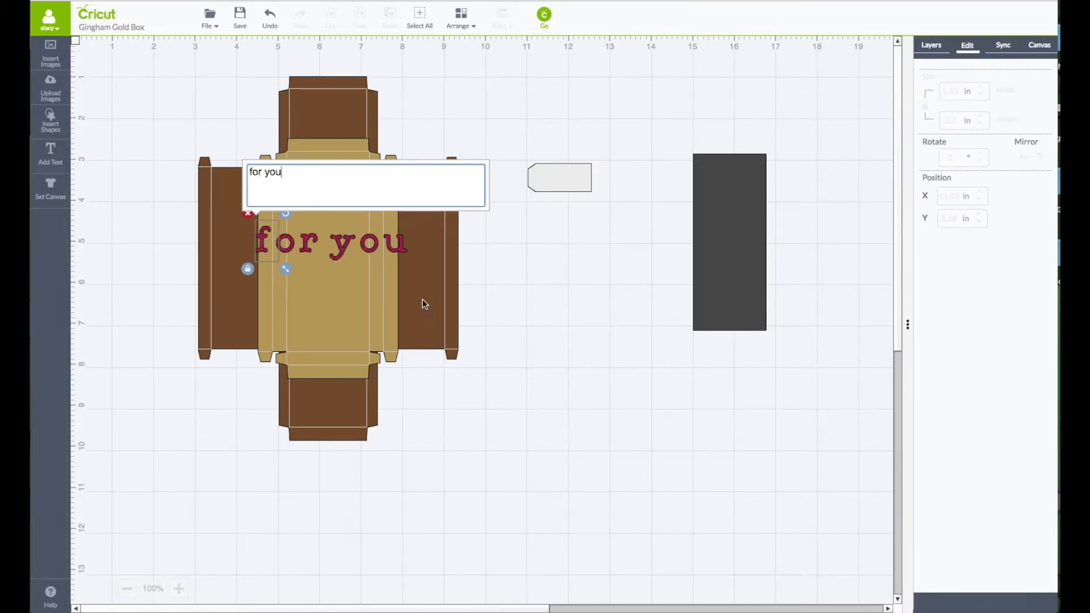
{"action": "left_click", "coordinate": [372, 244]}
{"action": "left_click_drag", "start_coordinate": [373, 243], "coordinate": [590, 311]}
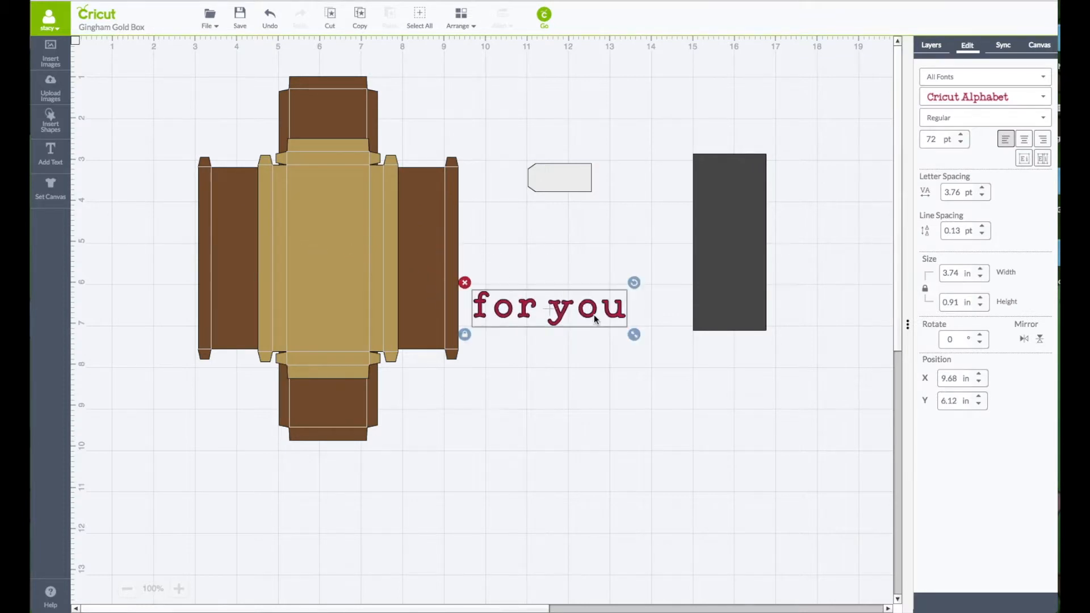
- Filter the fonts to Has a Writing Style and give the text the thin, narrow uppercase font listed just above Misspelled
{"action": "left_click", "coordinate": [932, 77]}
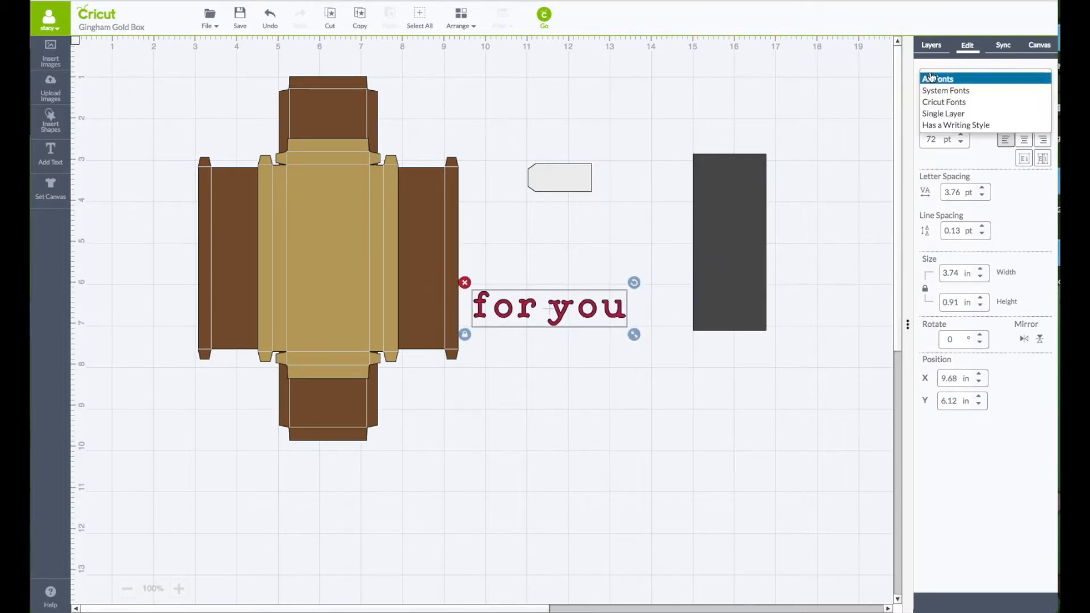
{"action": "left_click", "coordinate": [951, 124]}
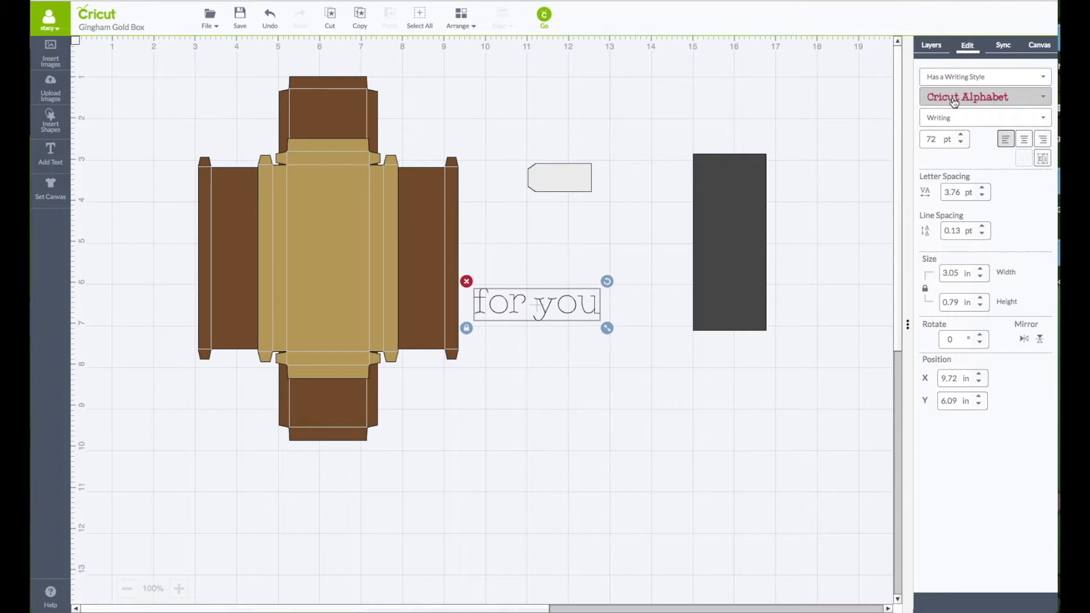
{"action": "left_click", "coordinate": [976, 98]}
{"action": "scroll", "coordinate": [942, 284], "scroll_direction": "down", "scroll_amount": 15}
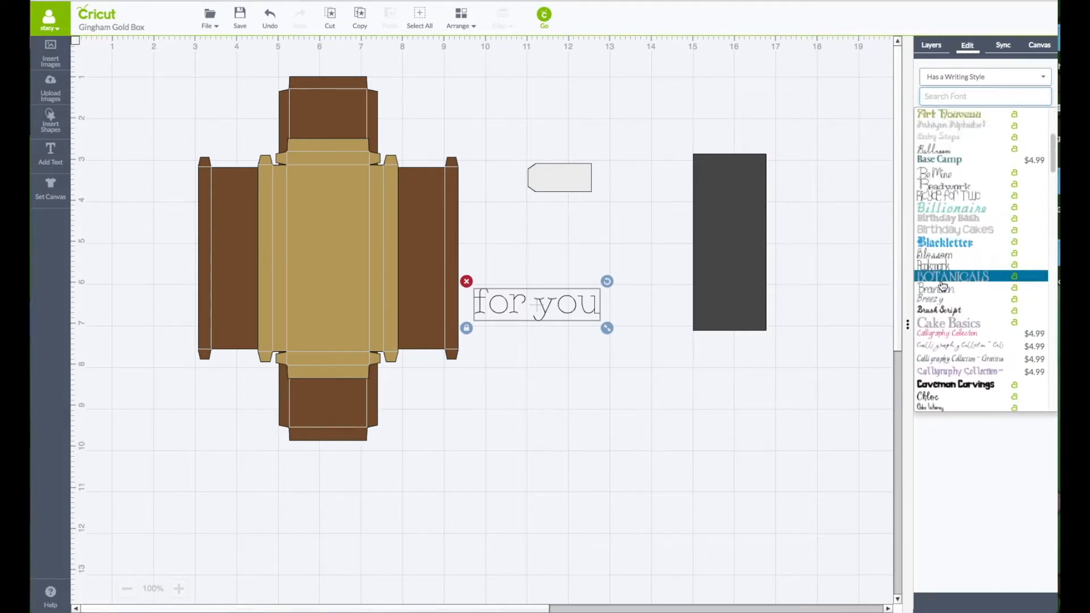
{"action": "scroll", "coordinate": [942, 283], "scroll_direction": "down", "scroll_amount": 5}
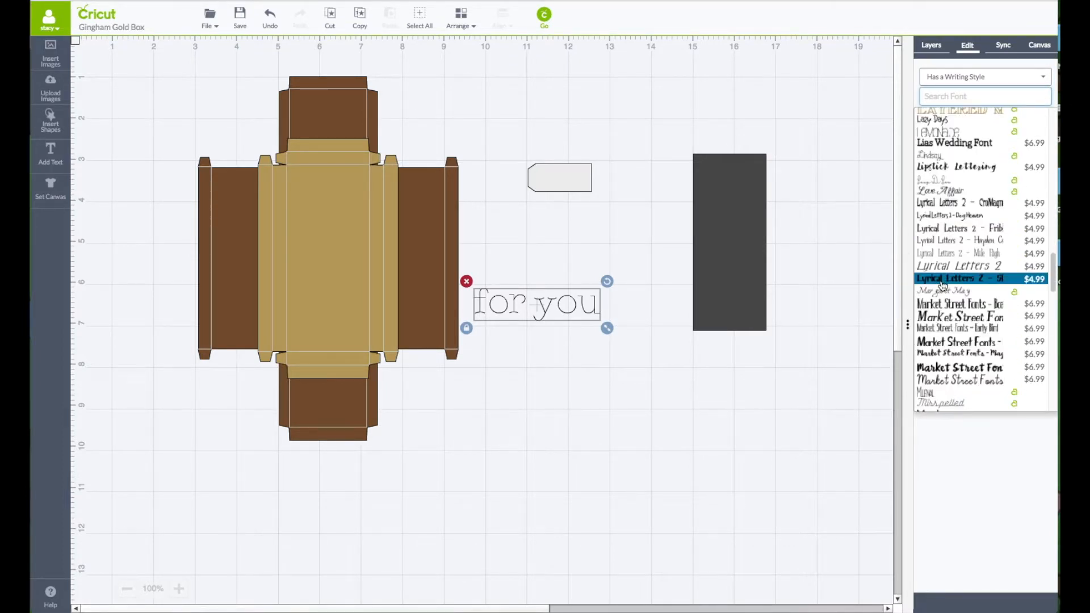
{"action": "scroll", "coordinate": [942, 284], "scroll_direction": "down", "scroll_amount": 3}
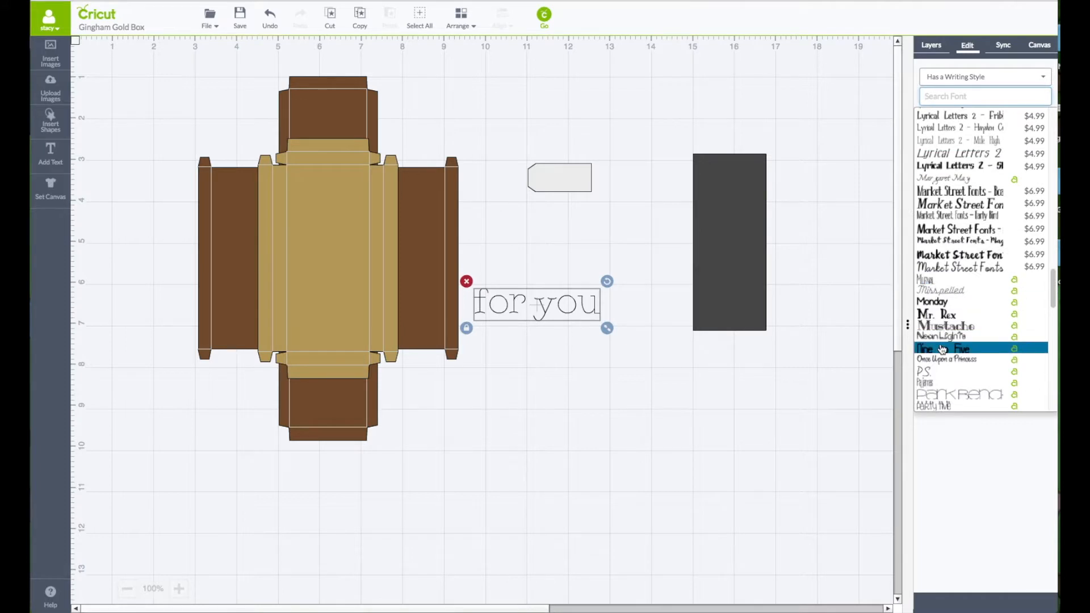
{"action": "left_click", "coordinate": [926, 282]}
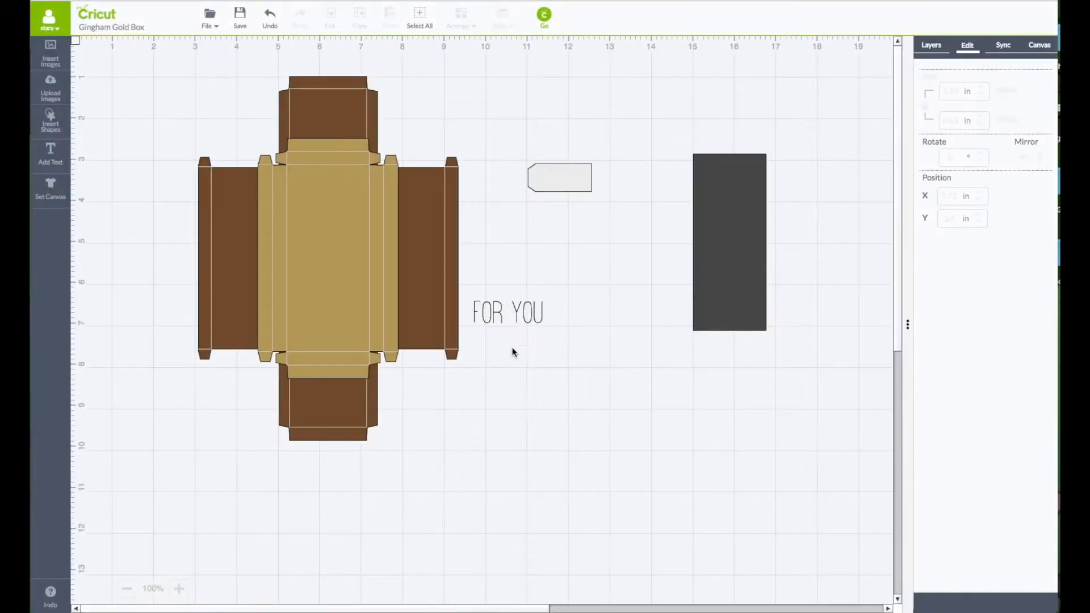
- Place the "for you" text on the tag and shrink it to about 1.14 × 0.37 in
{"action": "left_click_drag", "start_coordinate": [519, 316], "coordinate": [567, 179]}
{"action": "left_click", "coordinate": [558, 235]}
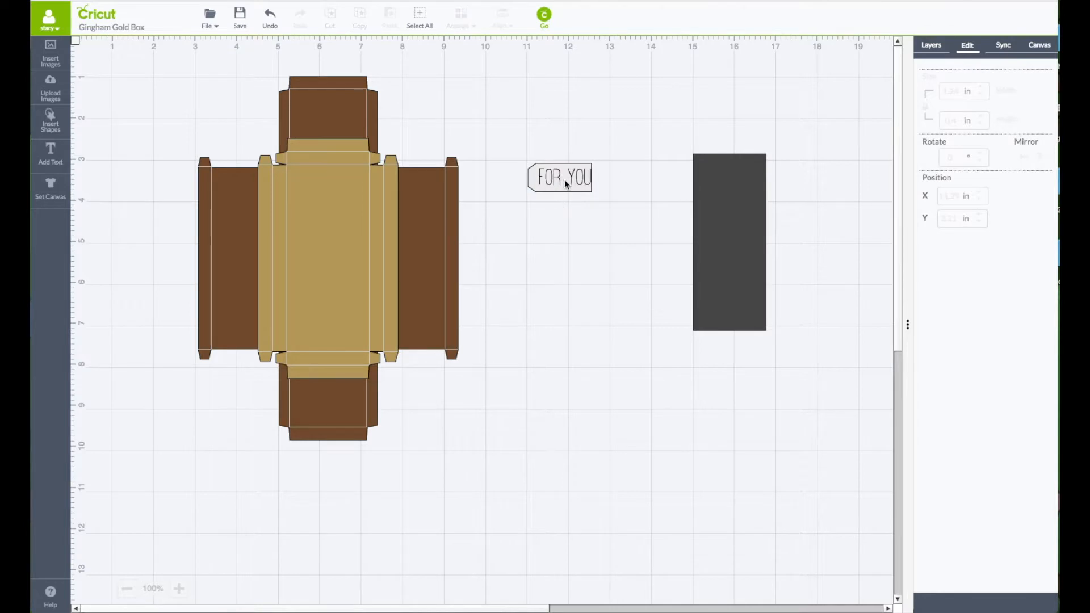
{"action": "left_click", "coordinate": [564, 179]}
{"action": "left_click_drag", "start_coordinate": [595, 194], "coordinate": [597, 198]}
{"action": "left_click", "coordinate": [578, 239]}
- Align the text and the tag with each other using Center
{"action": "left_click_drag", "start_coordinate": [497, 126], "coordinate": [628, 241]}
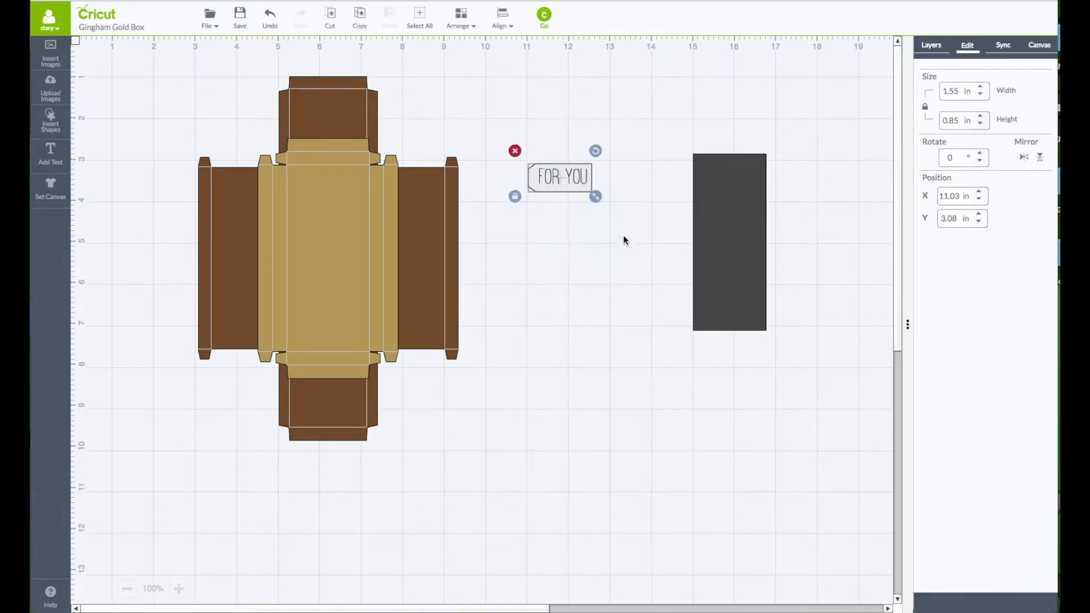
{"action": "left_click", "coordinate": [503, 21]}
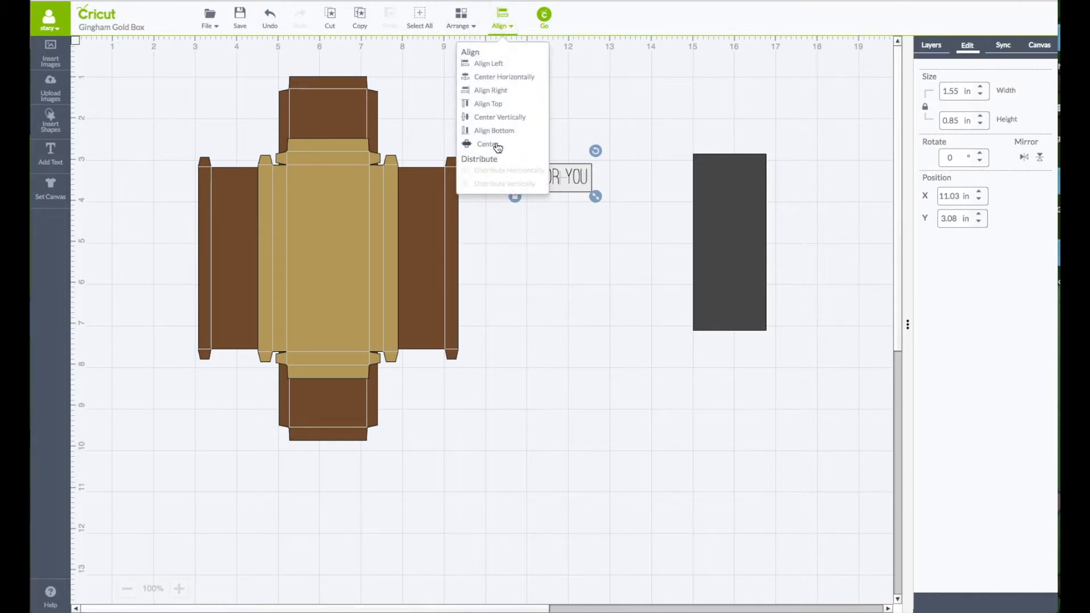
{"action": "left_click", "coordinate": [495, 146]}
{"action": "left_click", "coordinate": [538, 267]}
- Shift the "for you" text slightly right on the tag, to an X position of about 11.3 in
{"action": "left_click", "coordinate": [556, 178]}
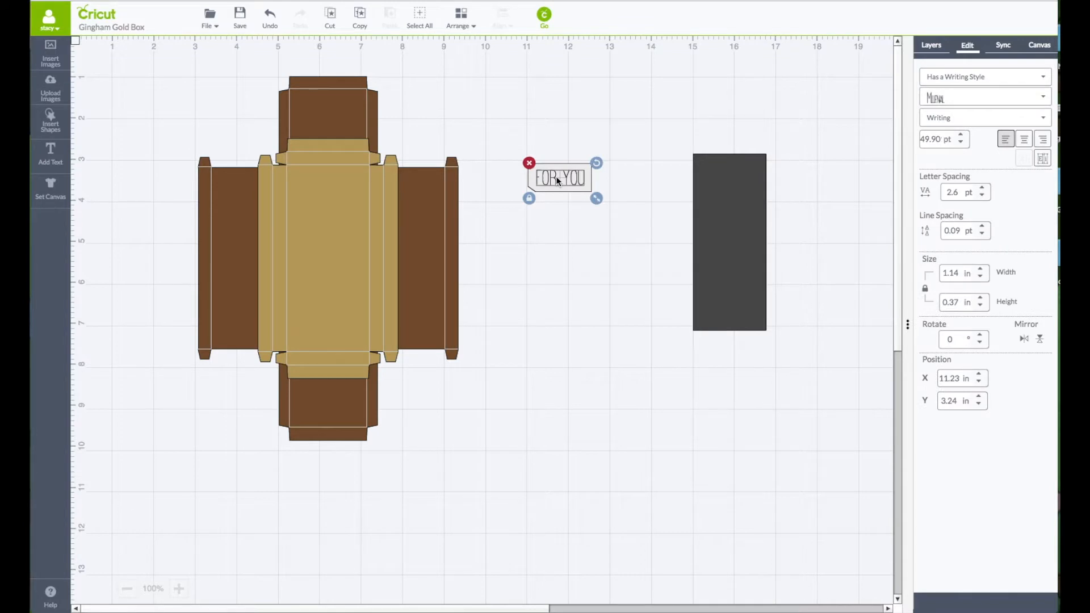
{"action": "left_click_drag", "start_coordinate": [557, 178], "coordinate": [566, 178]}
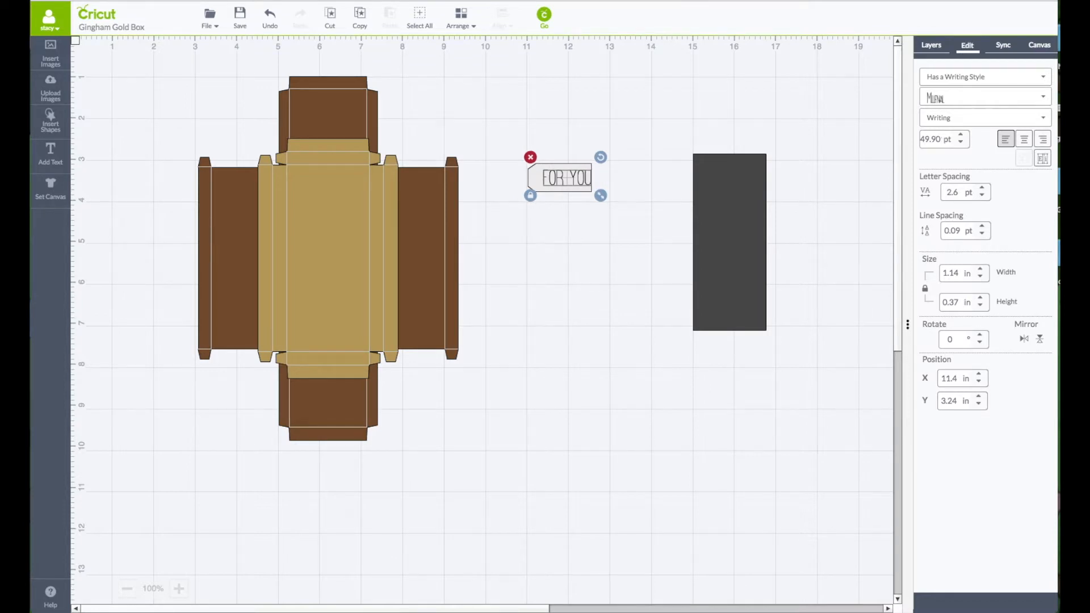
{"action": "key", "text": "Left"}
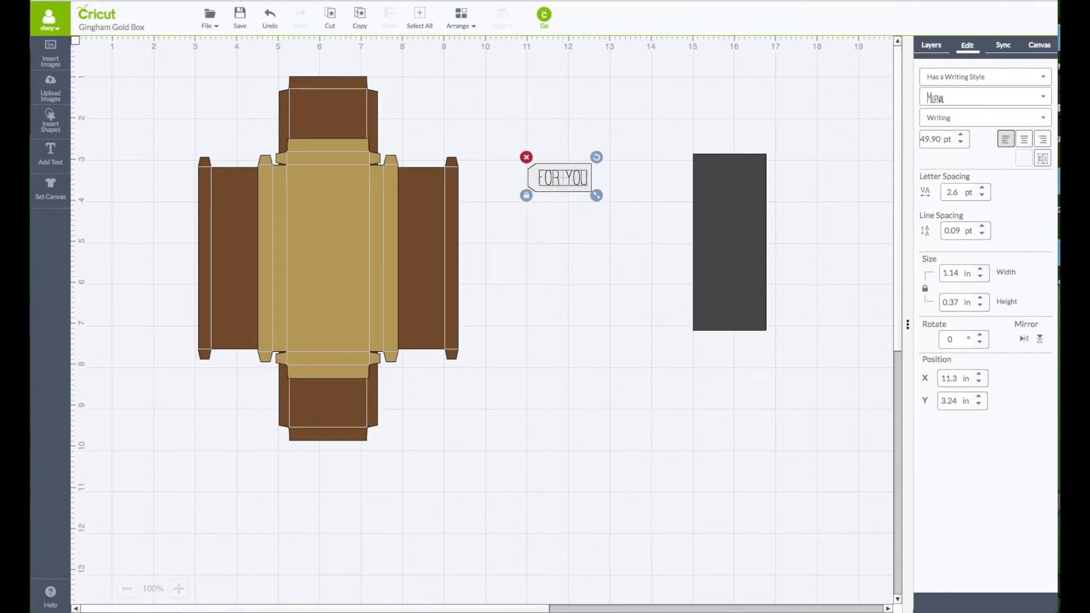
{"action": "left_click", "coordinate": [510, 229]}
- Attach the "for you" text to the tag and move the attached set up slightly
{"action": "left_click_drag", "start_coordinate": [496, 114], "coordinate": [628, 253]}
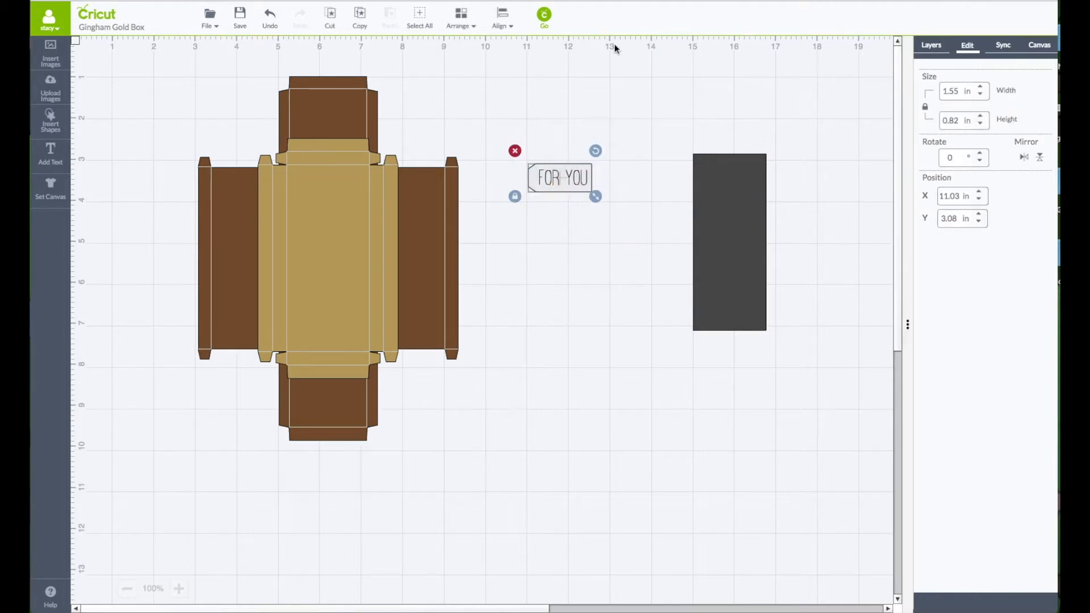
{"action": "left_click", "coordinate": [925, 50]}
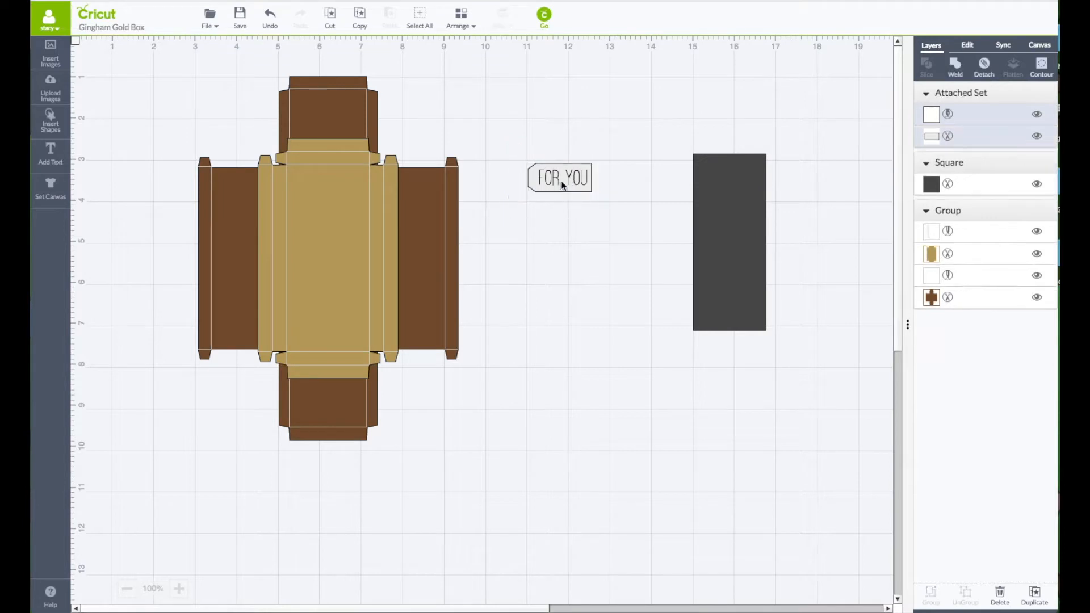
{"action": "left_click_drag", "start_coordinate": [563, 178], "coordinate": [563, 172]}
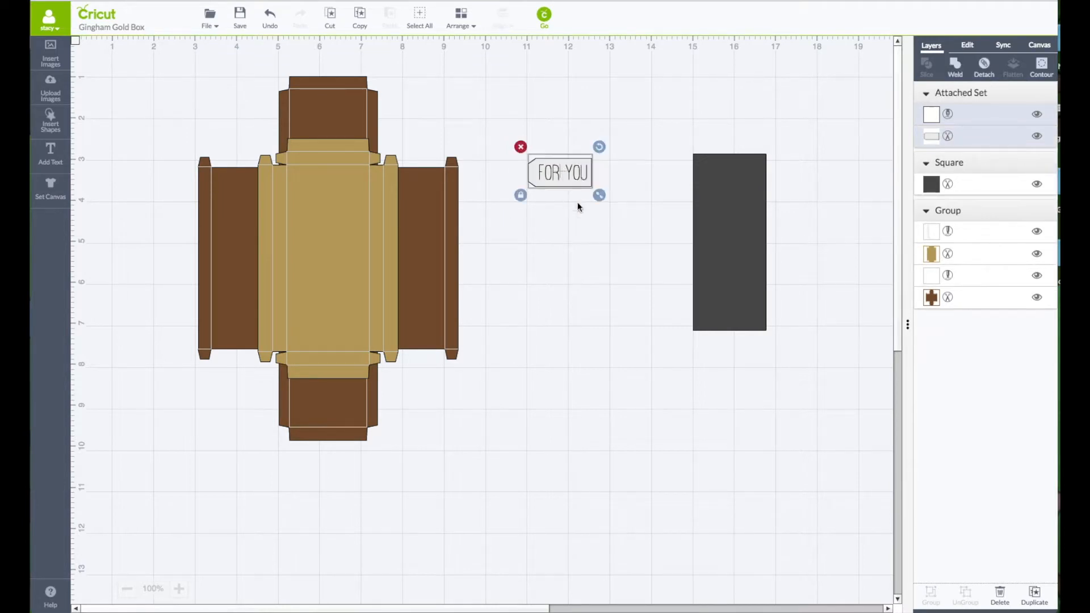
- Move the dark rectangle close to the tag, show its dimensions, and delete it
{"action": "left_click", "coordinate": [715, 200]}
{"action": "left_click_drag", "start_coordinate": [724, 202], "coordinate": [605, 252]}
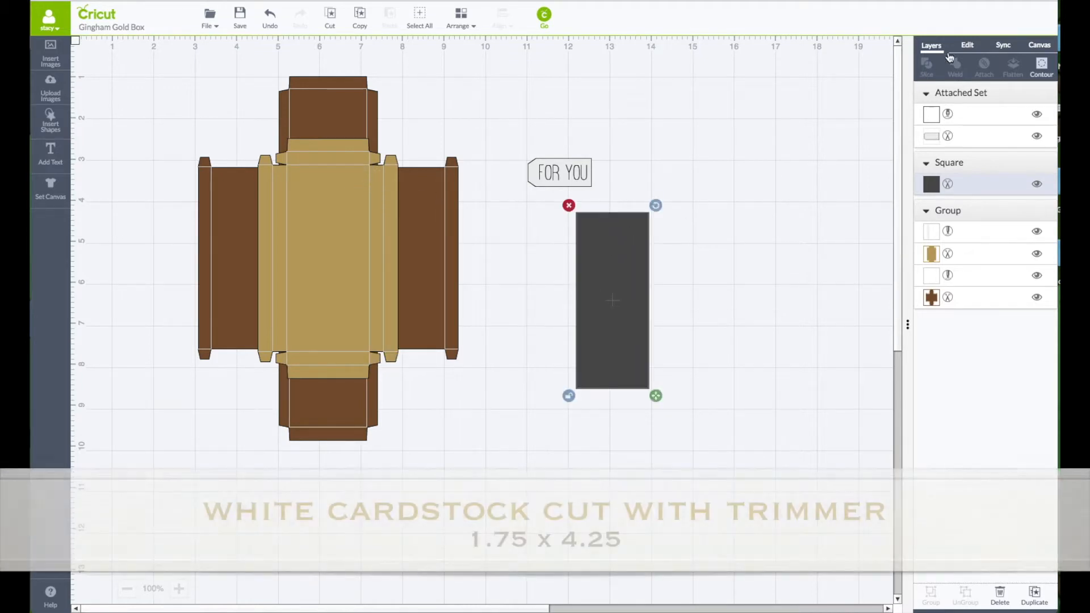
{"action": "left_click", "coordinate": [974, 47]}
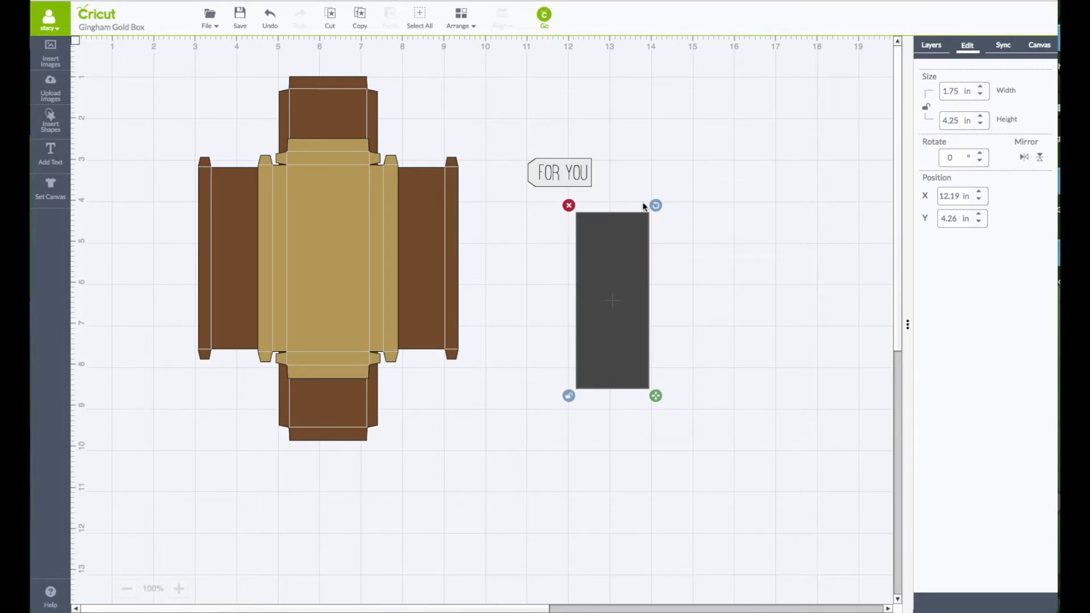
{"action": "key", "text": "Delete"}
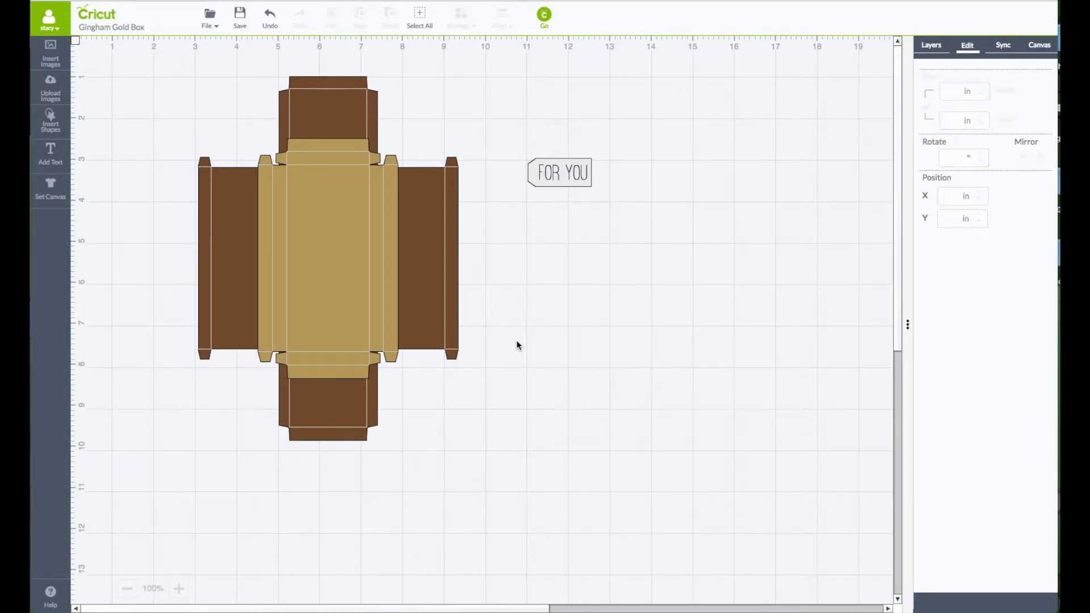
- Preview the brown, gold and white mats for cutting and continue to the cut setup with the tag's mat selected
{"action": "left_click", "coordinate": [542, 15]}
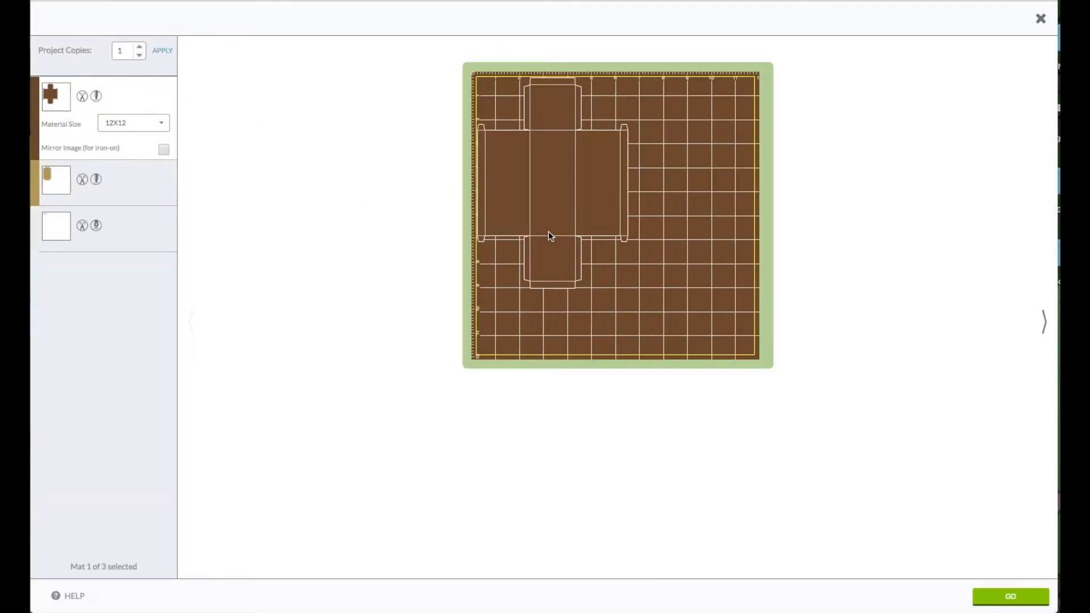
{"action": "left_click", "coordinate": [142, 200]}
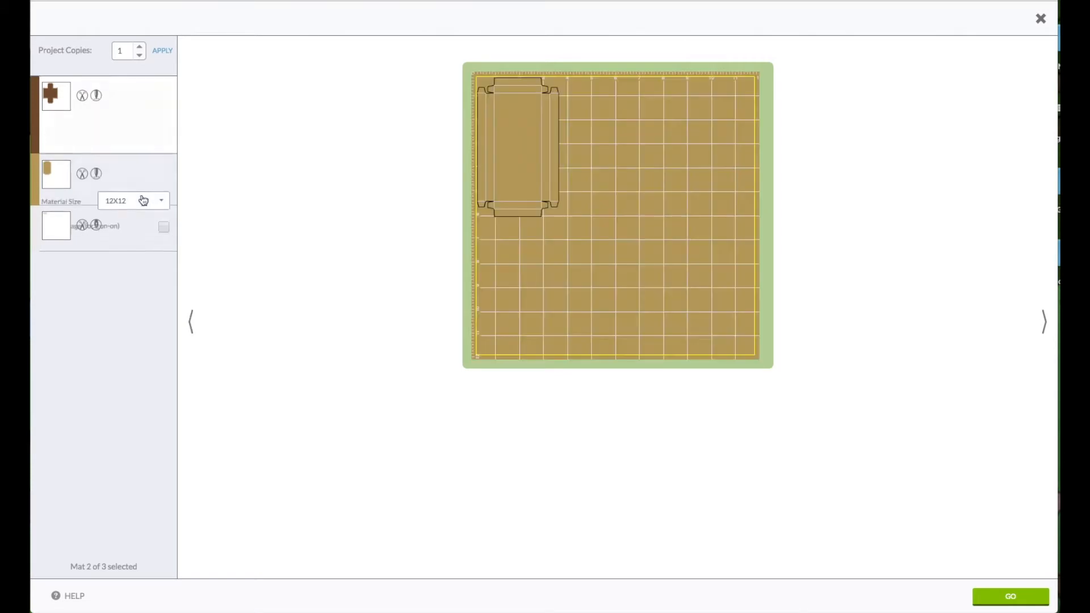
{"action": "left_click", "coordinate": [141, 230]}
{"action": "left_click", "coordinate": [994, 596]}
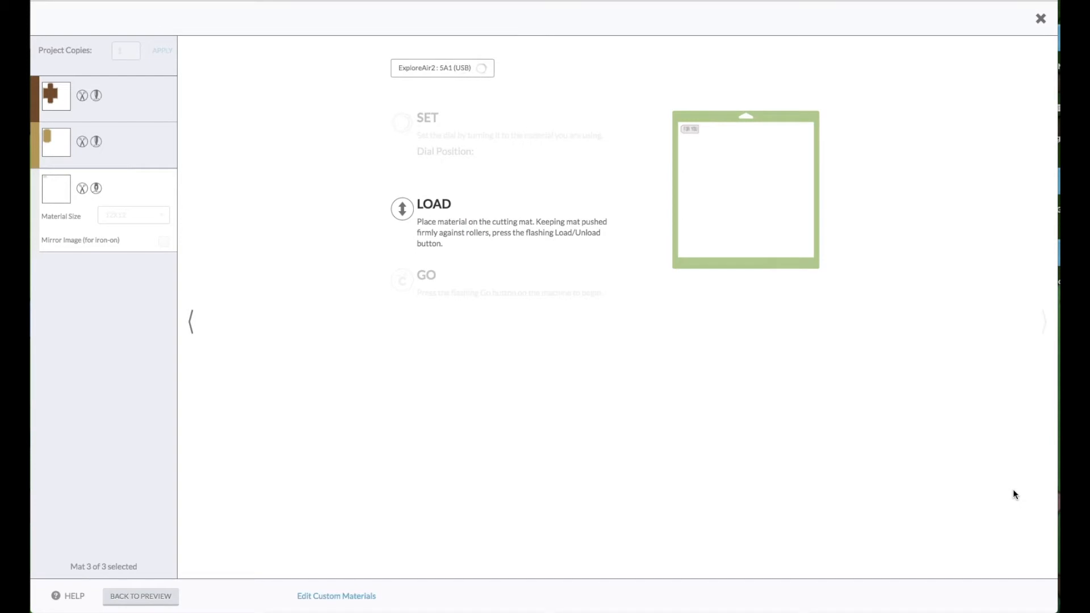